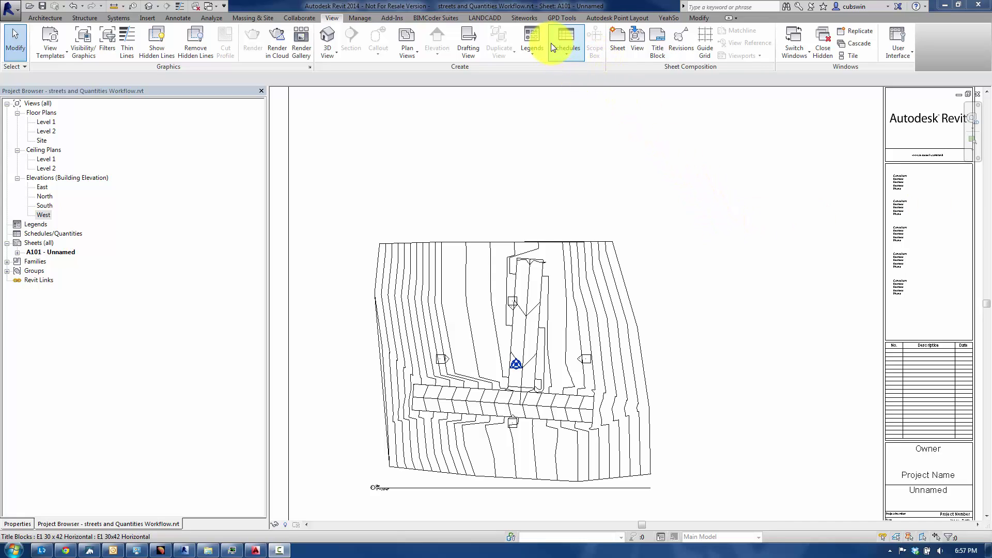
- Export the Siteworks site component report as a comma-delimited file named Street Schedule on the Desktop
{"action": "left_click", "coordinate": [524, 17]}
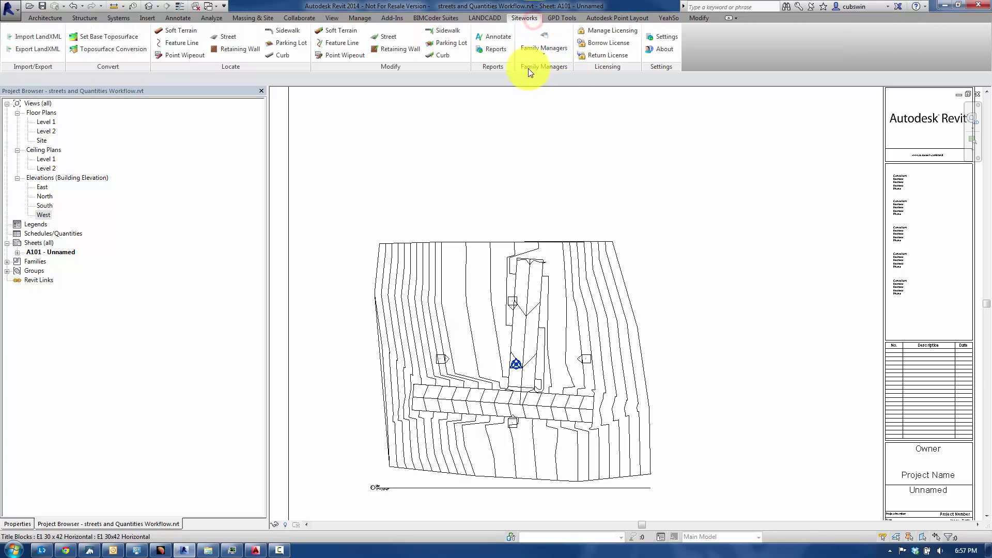
{"action": "left_click", "coordinate": [502, 50]}
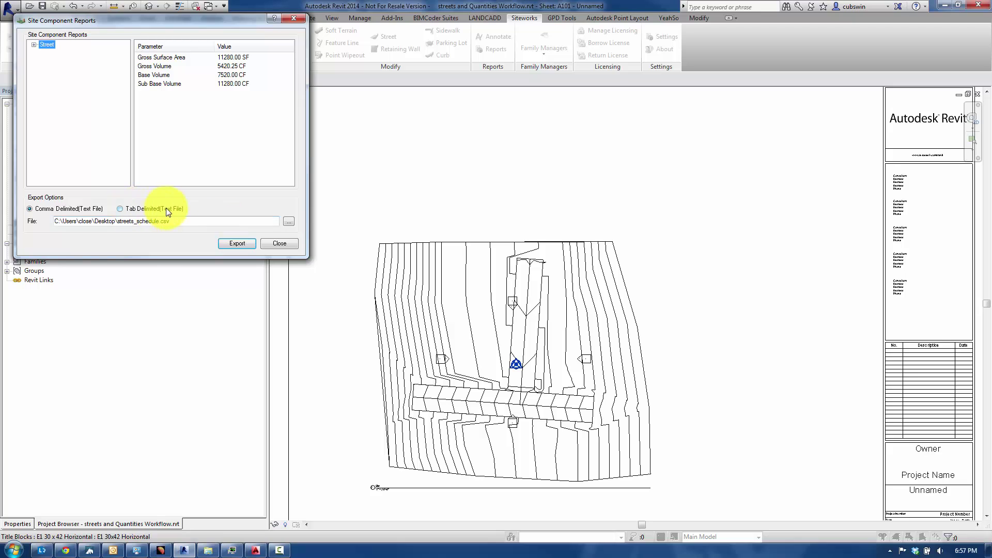
{"action": "left_click", "coordinate": [235, 242]}
{"action": "left_click", "coordinate": [288, 222]}
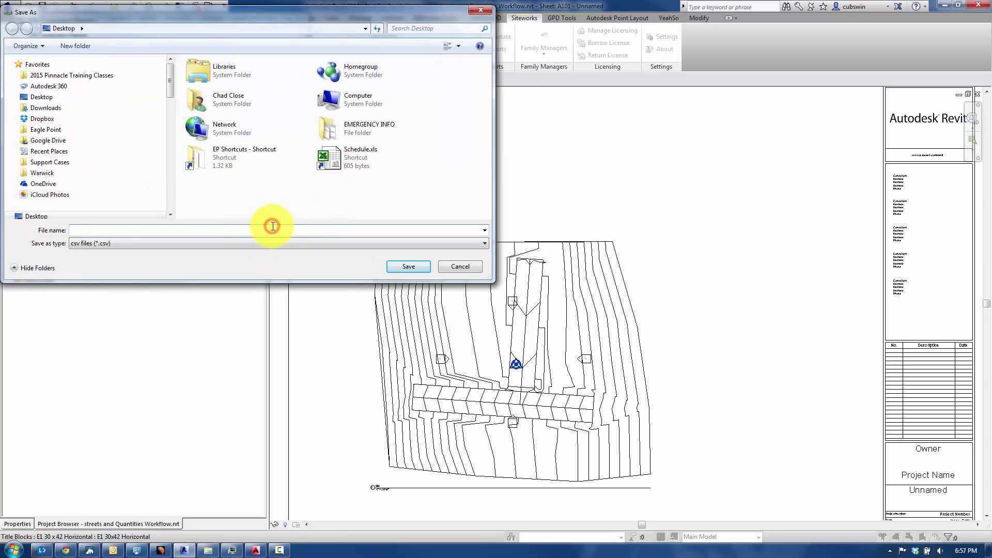
{"action": "type", "text": "Street Schedule"}
{"action": "left_click", "coordinate": [411, 266]}
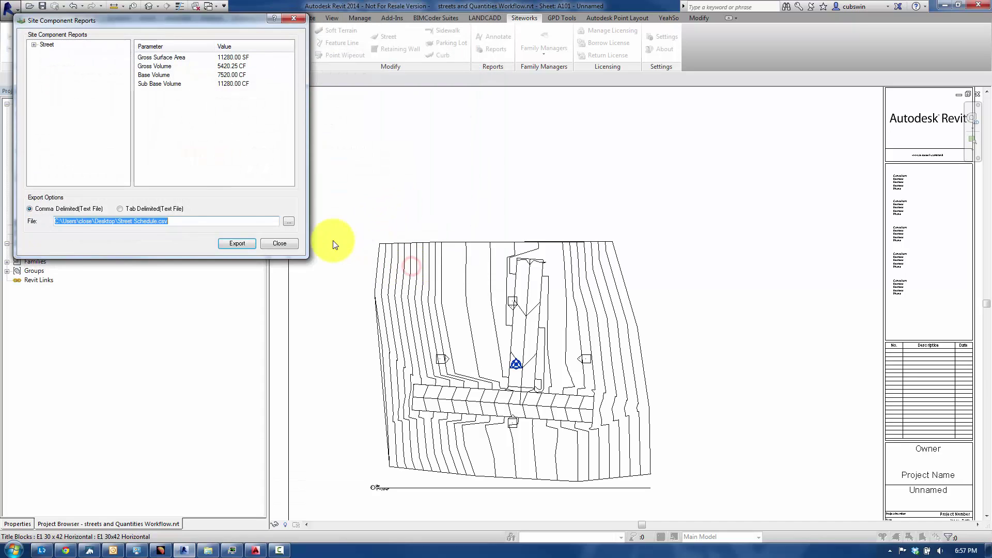
{"action": "left_click", "coordinate": [243, 245]}
- Review the exported Street Schedule.csv in Excel, closing the file and the report dialog when done
{"action": "left_click", "coordinate": [548, 280]}
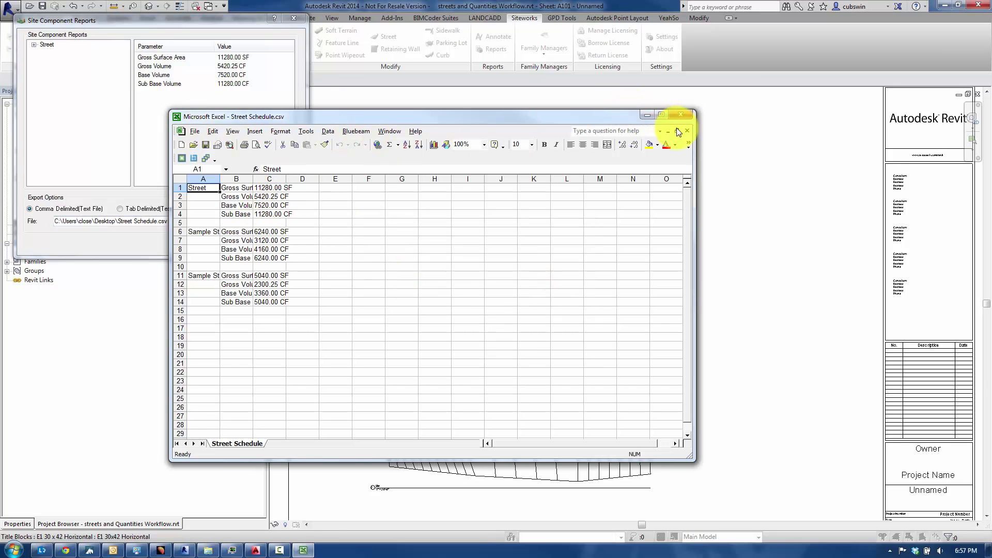
{"action": "left_click", "coordinate": [687, 130]}
{"action": "left_click", "coordinate": [646, 116]}
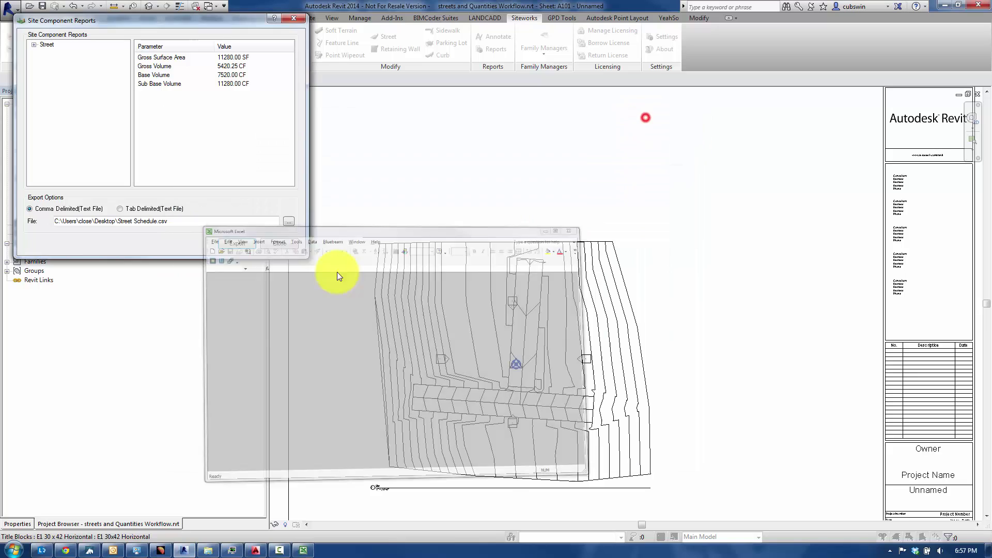
{"action": "left_click", "coordinate": [283, 242]}
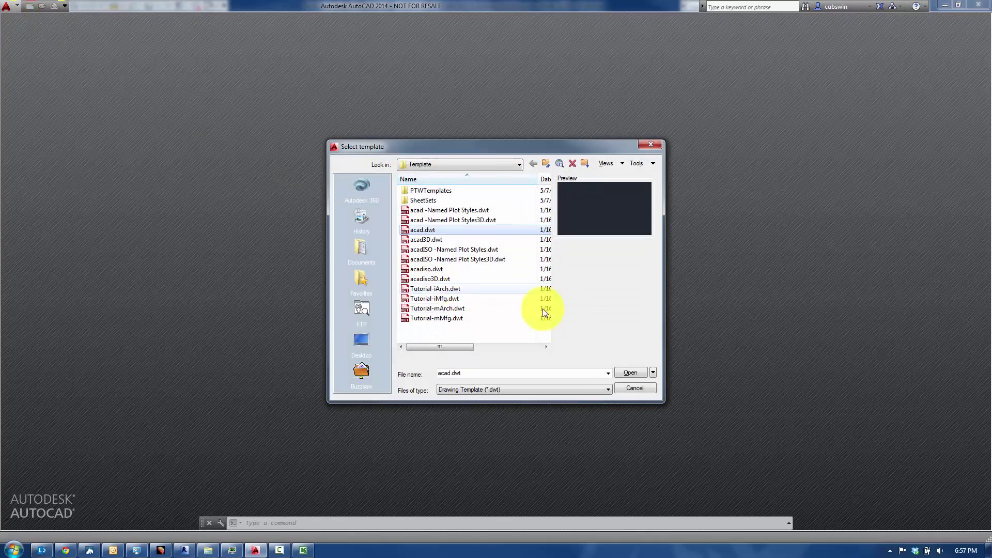
- Switch to AutoCAD, create a drawing from the acad.dwt template and begin inserting a table based on a data link
{"action": "left_click", "coordinate": [622, 371]}
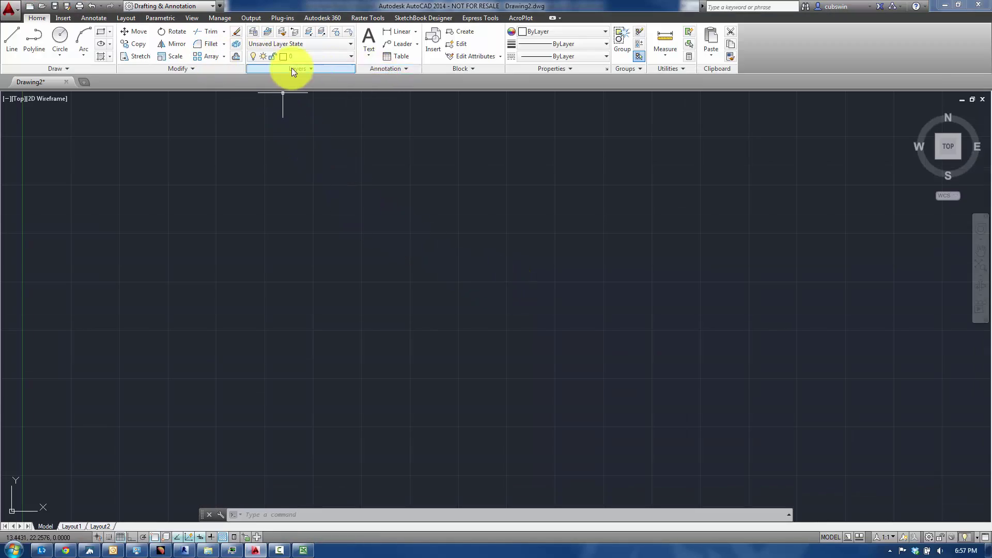
{"action": "left_click", "coordinate": [400, 55]}
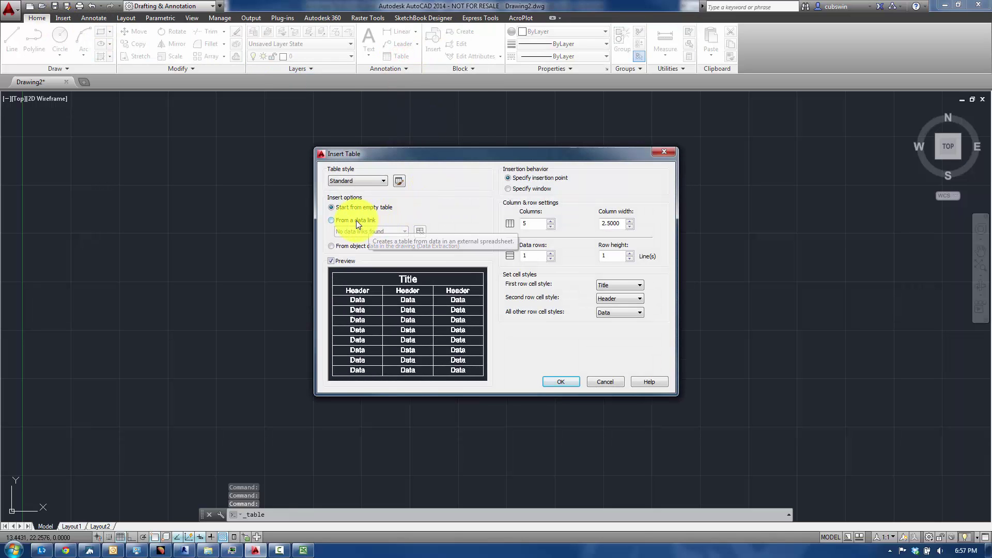
{"action": "left_click", "coordinate": [356, 220]}
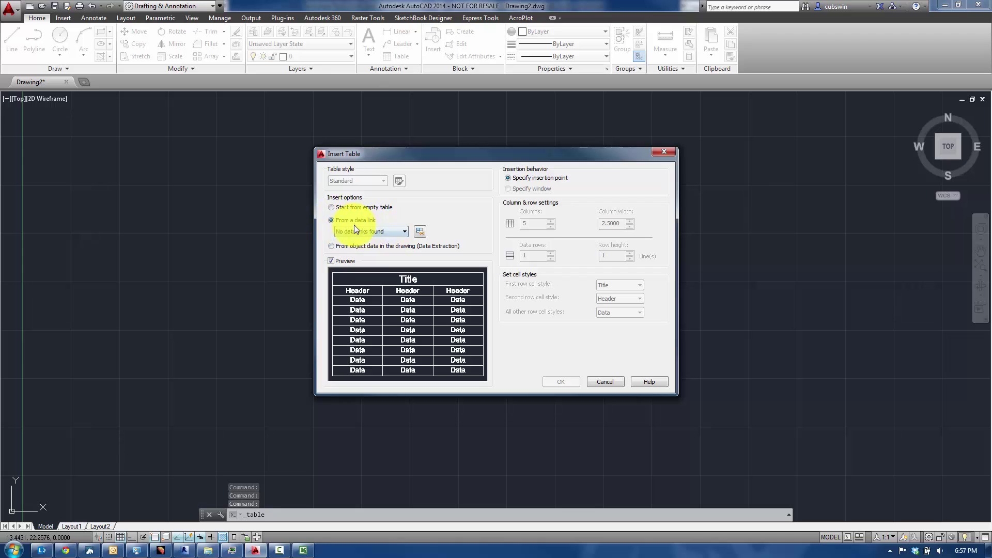
- Create a new Excel data link named Street Schedule for the table
{"action": "left_click", "coordinate": [420, 230]}
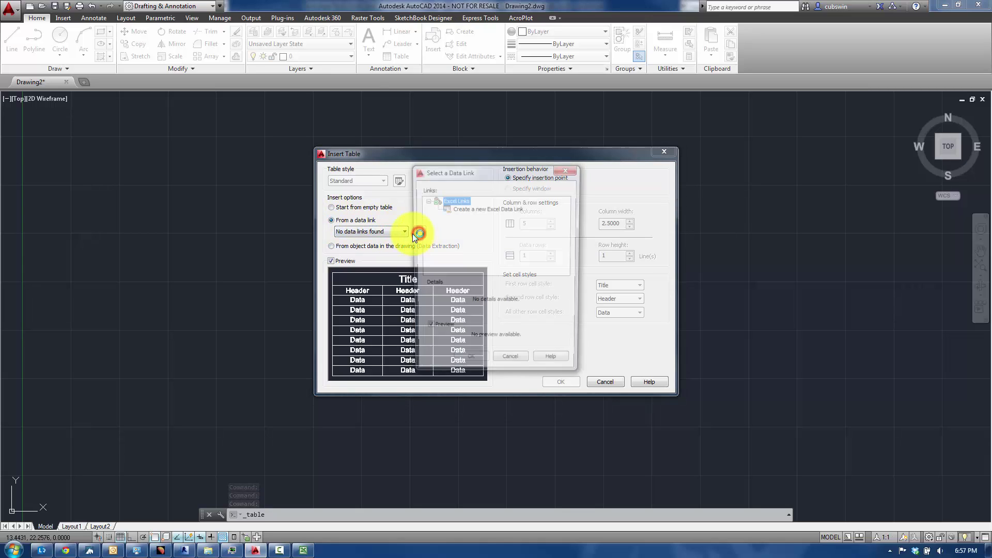
{"action": "left_click", "coordinate": [476, 209]}
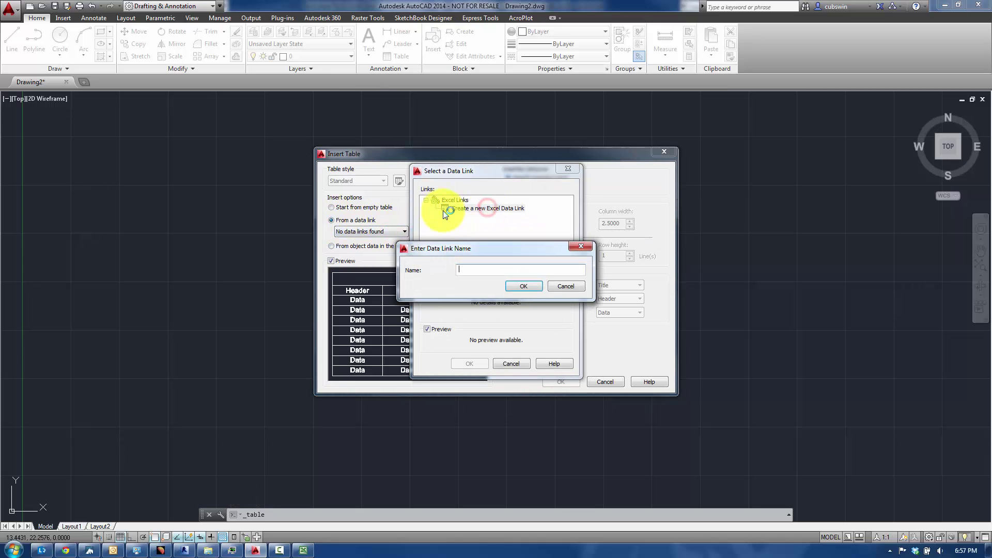
{"action": "left_click", "coordinate": [523, 273]}
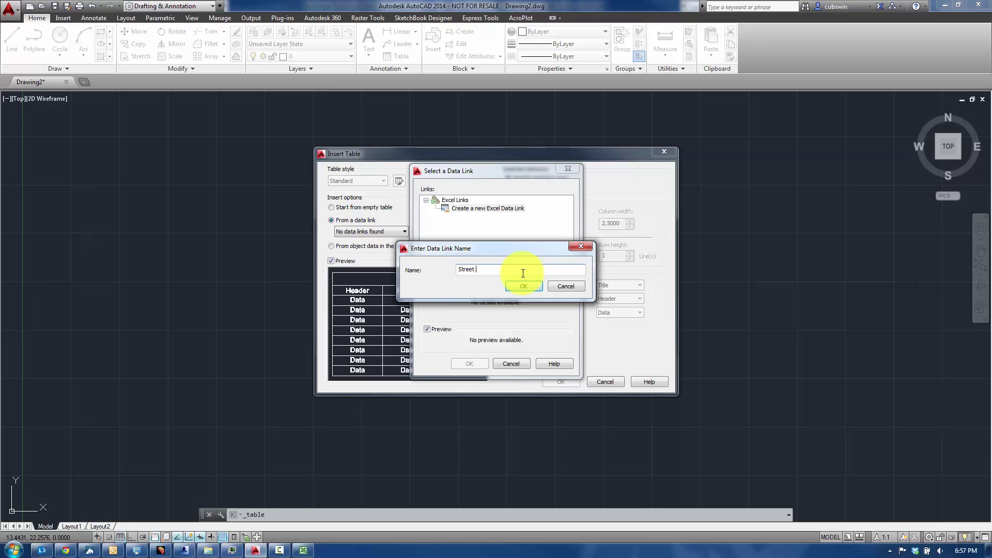
{"action": "type", "text": "Street Schedule"}
{"action": "key", "text": "Return"}
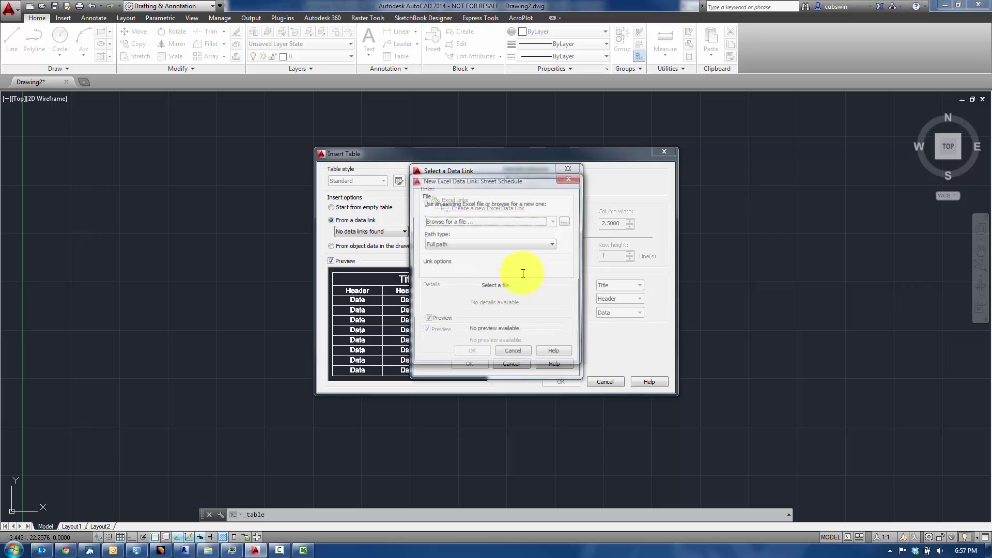
- Point the data link to the comma-delimited Street Schedule.csv on the Desktop, linking the entire sheet with a full path
{"action": "left_click", "coordinate": [558, 222]}
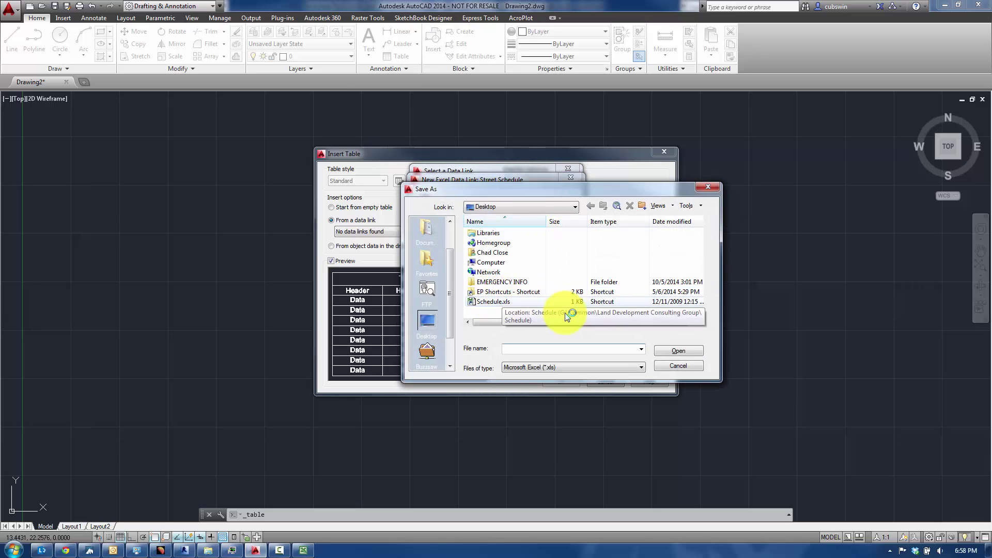
{"action": "left_click", "coordinate": [571, 367]}
{"action": "left_click", "coordinate": [558, 384]}
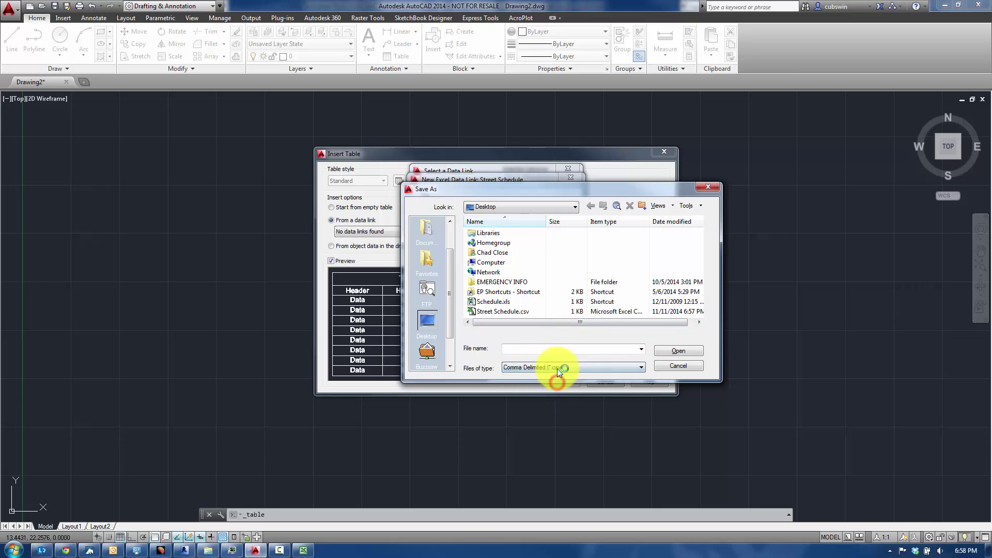
{"action": "left_click", "coordinate": [501, 311]}
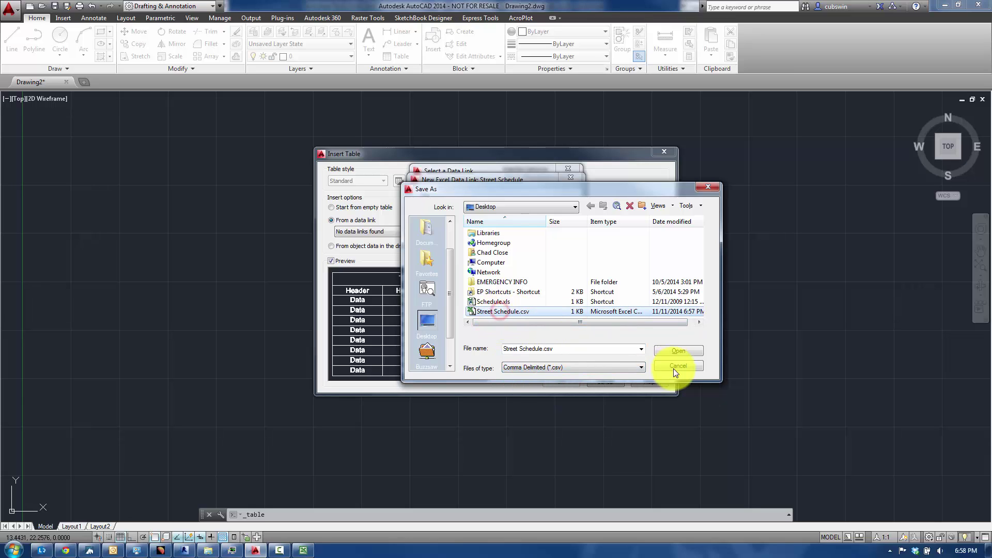
{"action": "left_click", "coordinate": [672, 351]}
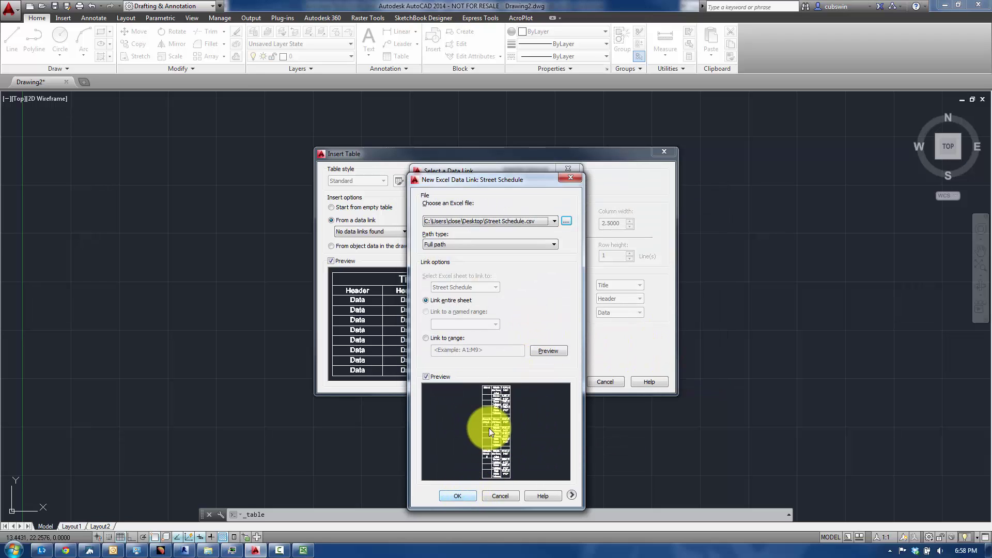
{"action": "left_click", "coordinate": [464, 494]}
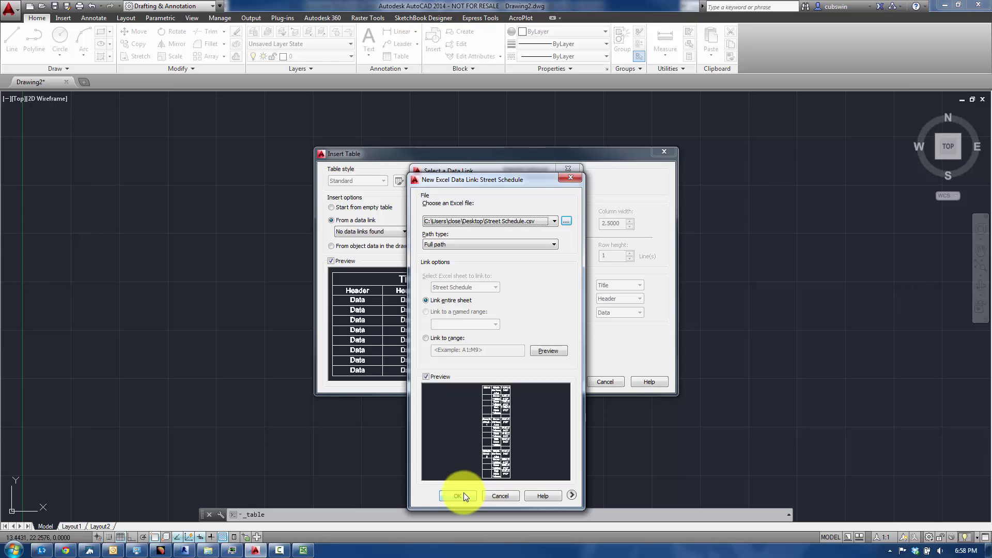
{"action": "left_click", "coordinate": [463, 493]}
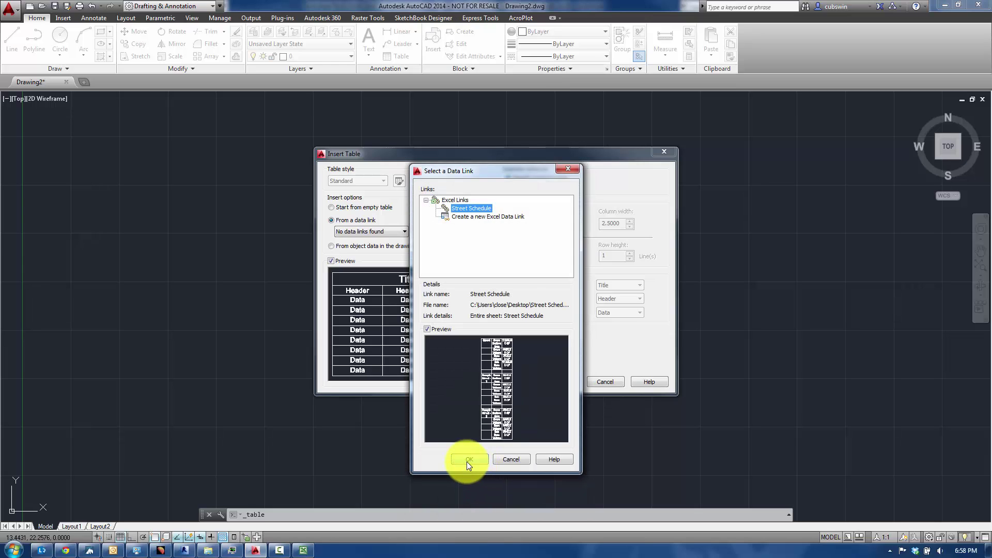
- Insert the table from the Street Schedule data link into the drawing's model space
{"action": "left_click", "coordinate": [466, 459]}
{"action": "left_click", "coordinate": [558, 382]}
{"action": "left_click", "coordinate": [401, 213]}
{"action": "scroll", "coordinate": [439, 253], "scroll_direction": "up", "scroll_amount": 5}
{"action": "scroll", "coordinate": [439, 252], "scroll_direction": "down", "scroll_amount": 3}
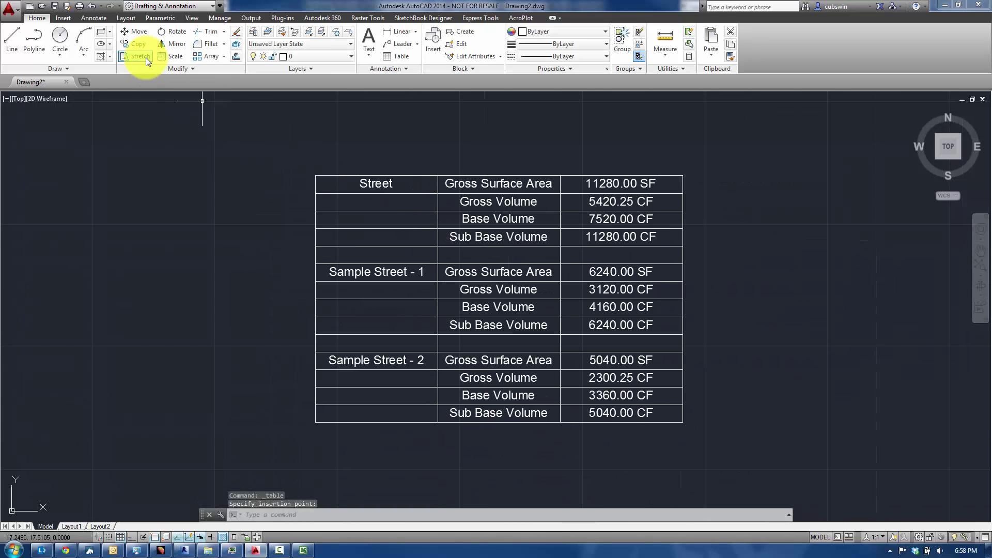
- Save the drawing to the Desktop as Street Schedule in AutoCAD 2013 Drawing format
{"action": "left_click", "coordinate": [55, 6]}
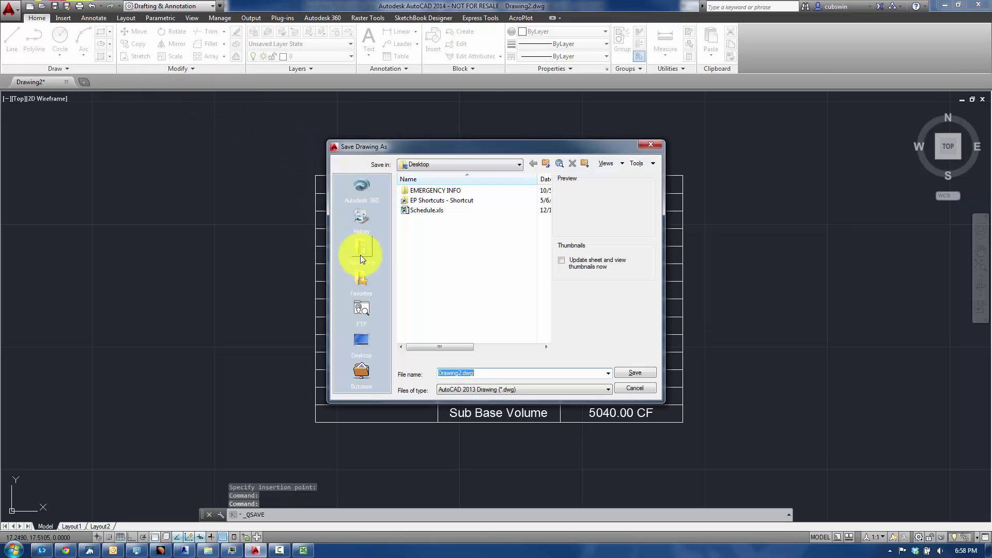
{"action": "type", "text": "Stre"}
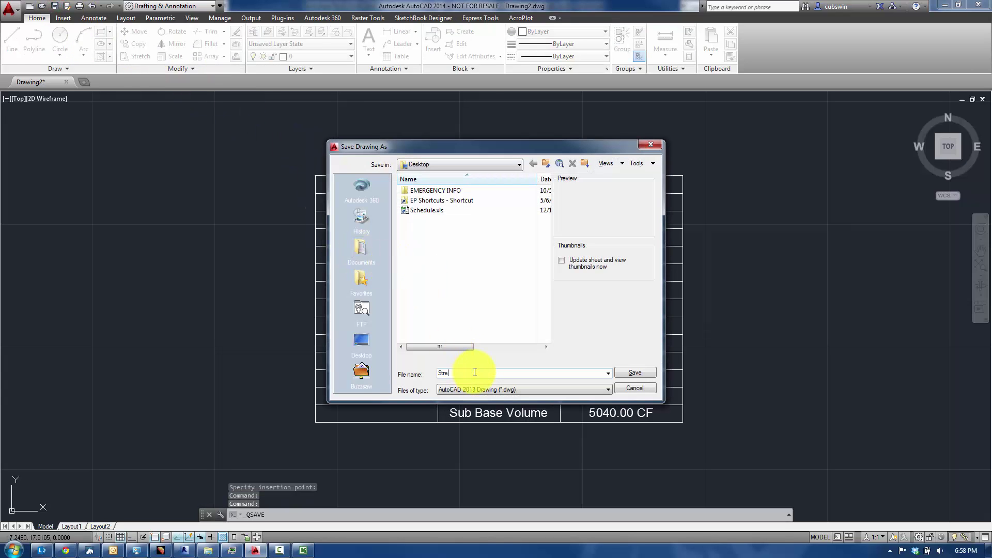
{"action": "type", "text": "et Schedule"}
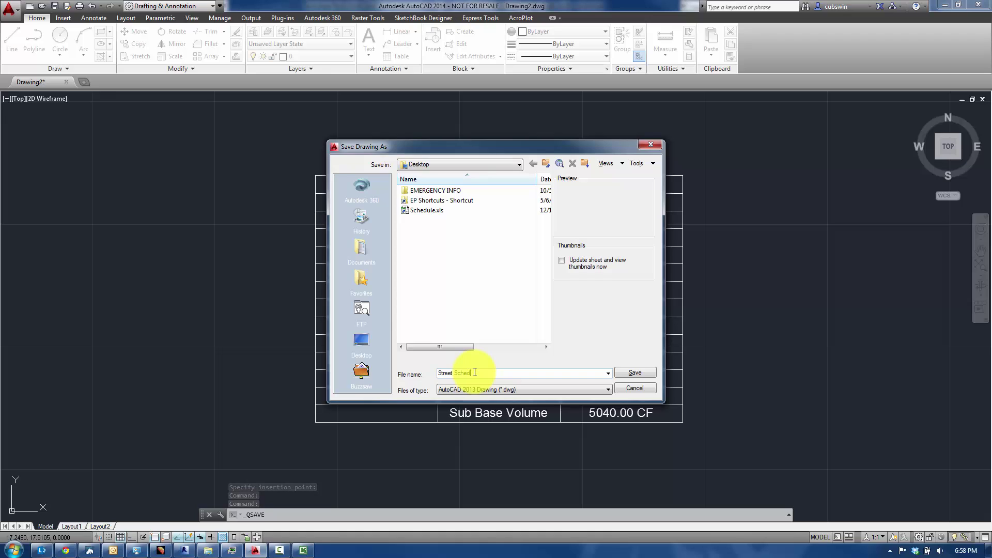
{"action": "key", "text": "BackSpace"}
{"action": "key", "text": "BackSpace"}
{"action": "key", "text": "BackSpace"}
{"action": "key", "text": "BackSpace"}
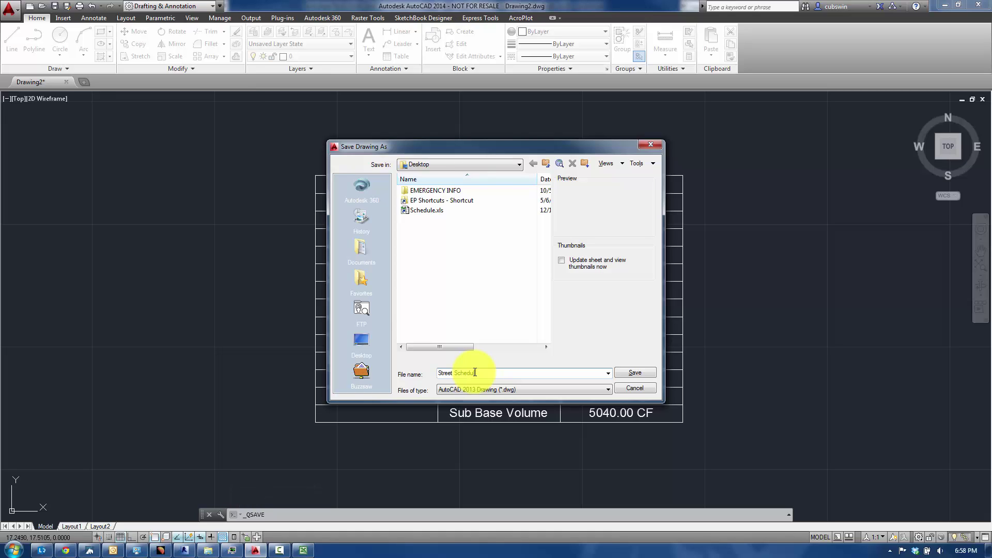
{"action": "left_click", "coordinate": [635, 373]}
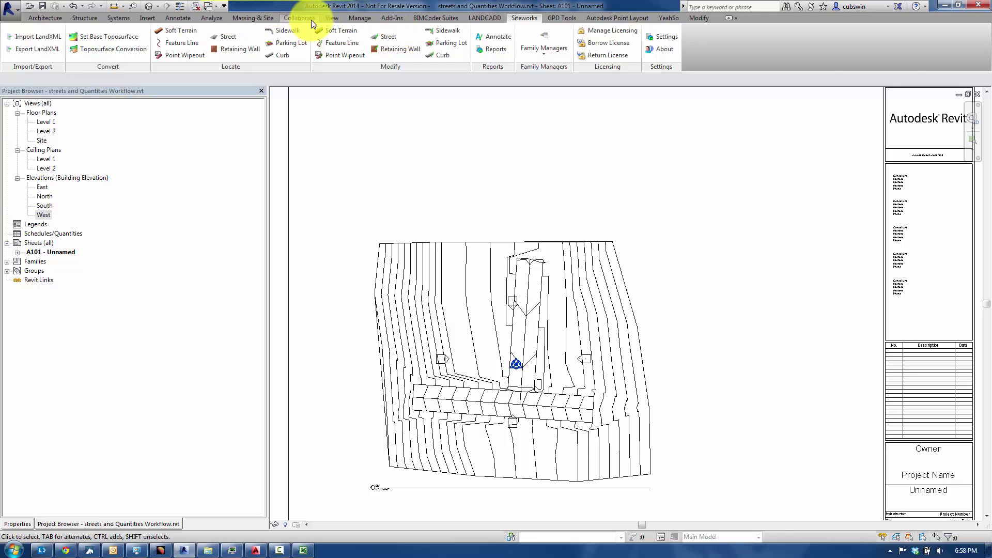
- Switch to Revit and create a new drafting view with the default name and a scale of 12" = 1'-0"
{"action": "left_click", "coordinate": [329, 18]}
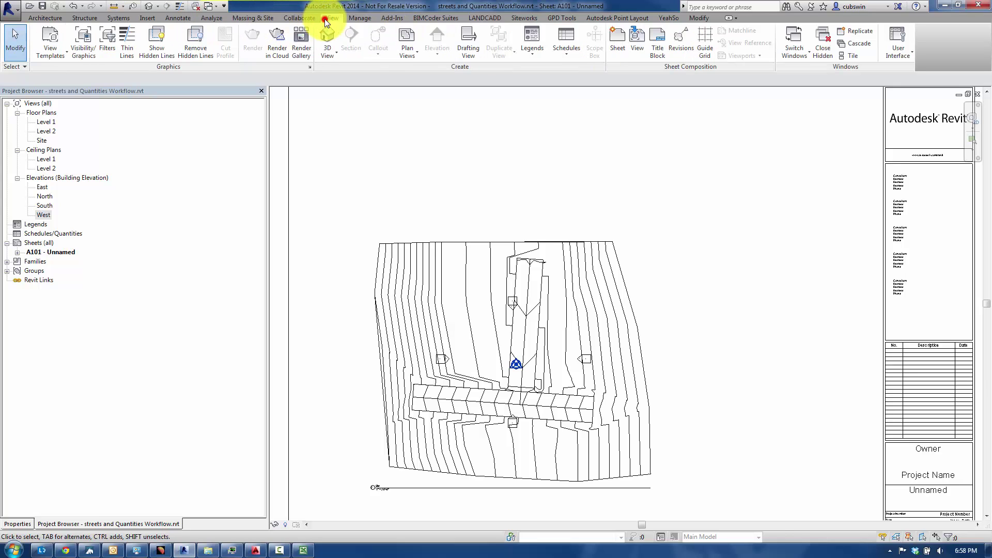
{"action": "left_click", "coordinate": [467, 45]}
{"action": "left_click", "coordinate": [408, 439]}
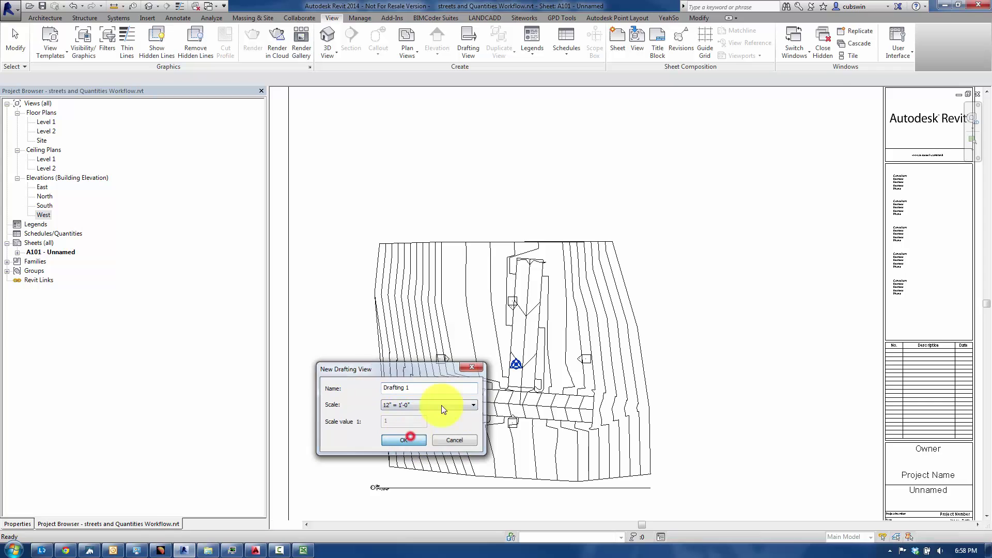
- Link the CAD file Street Schedule.dwg from the Desktop into the drafting view with center-to-center positioning
{"action": "left_click", "coordinate": [146, 17]}
{"action": "left_click", "coordinate": [61, 46]}
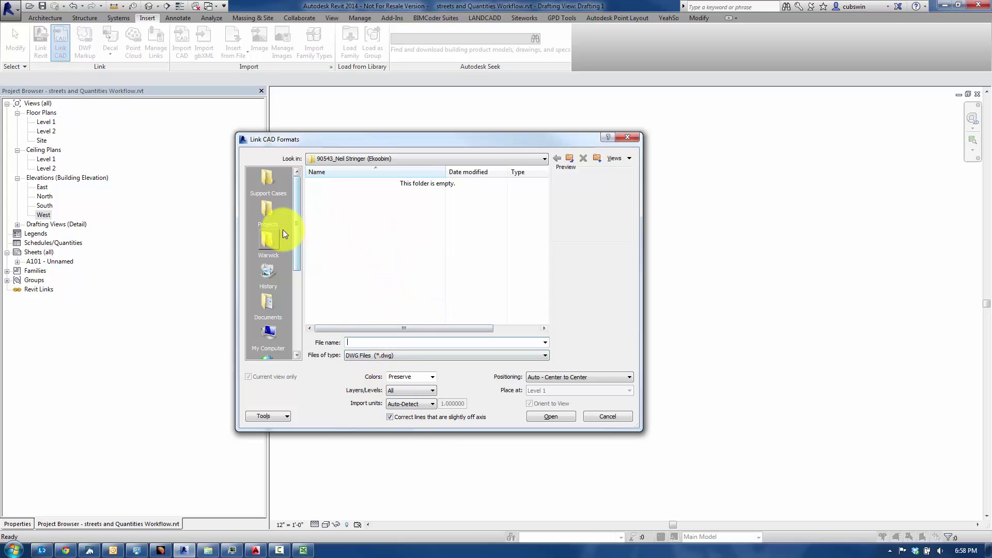
{"action": "left_click", "coordinate": [296, 299]}
{"action": "left_click", "coordinate": [267, 268]}
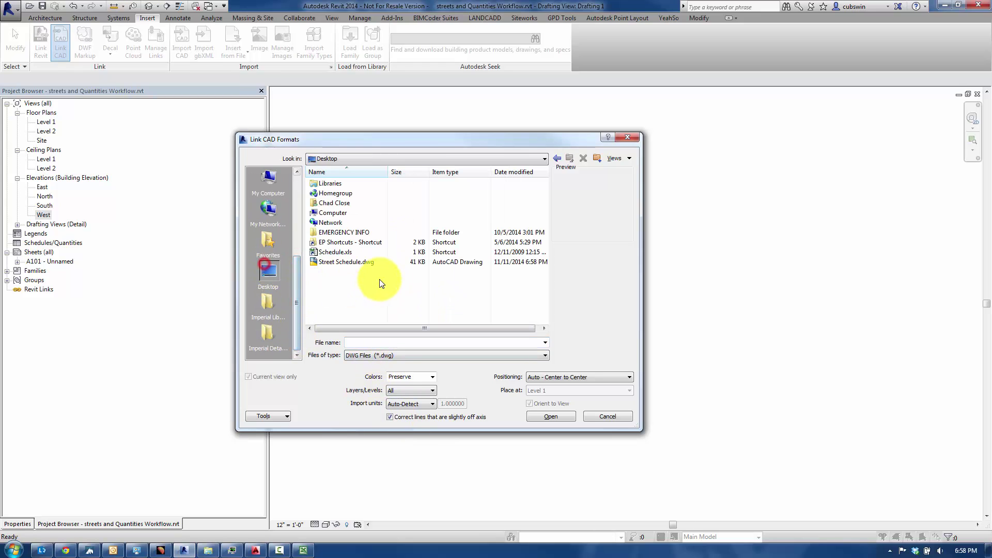
{"action": "left_click", "coordinate": [345, 261]}
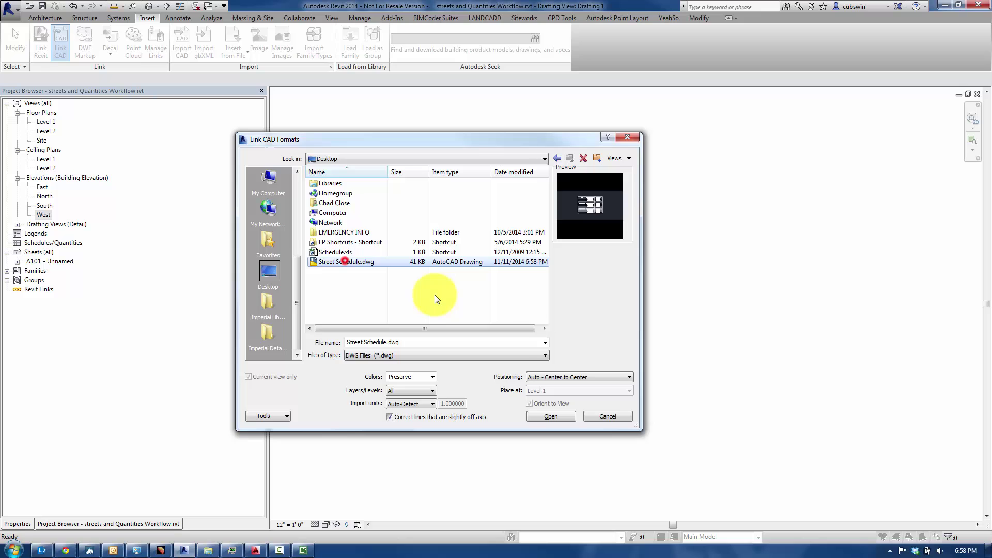
{"action": "left_click", "coordinate": [551, 413]}
{"action": "key", "text": "a"}
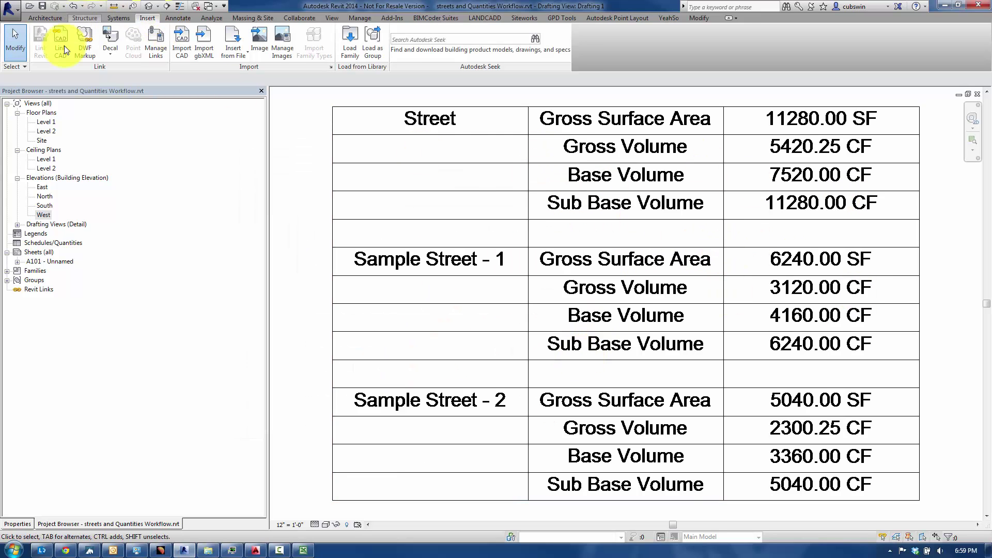
- Rename the new drafting view to Street Schedule
{"action": "left_click", "coordinate": [17, 224]}
{"action": "left_click", "coordinate": [44, 233]}
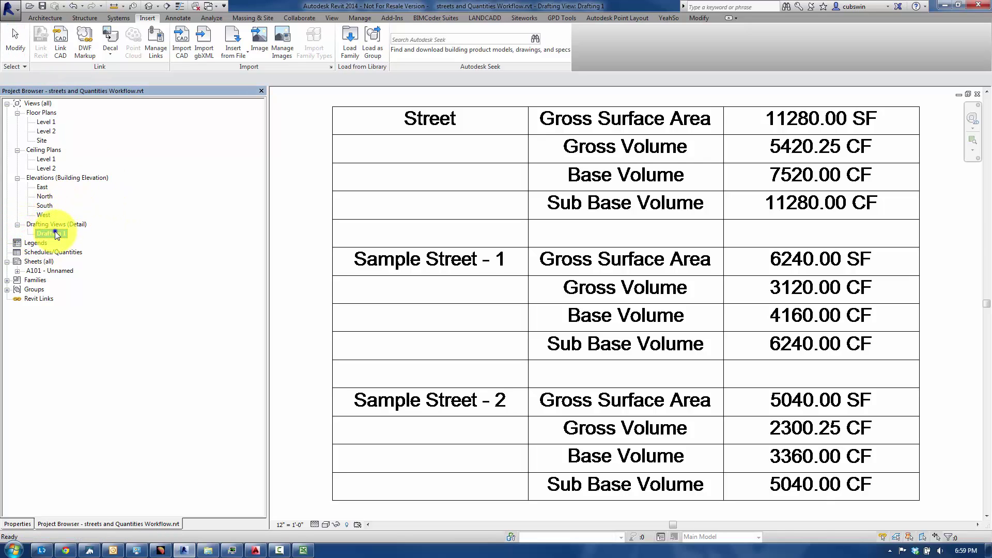
{"action": "right_click", "coordinate": [56, 233]}
{"action": "left_click", "coordinate": [85, 371]}
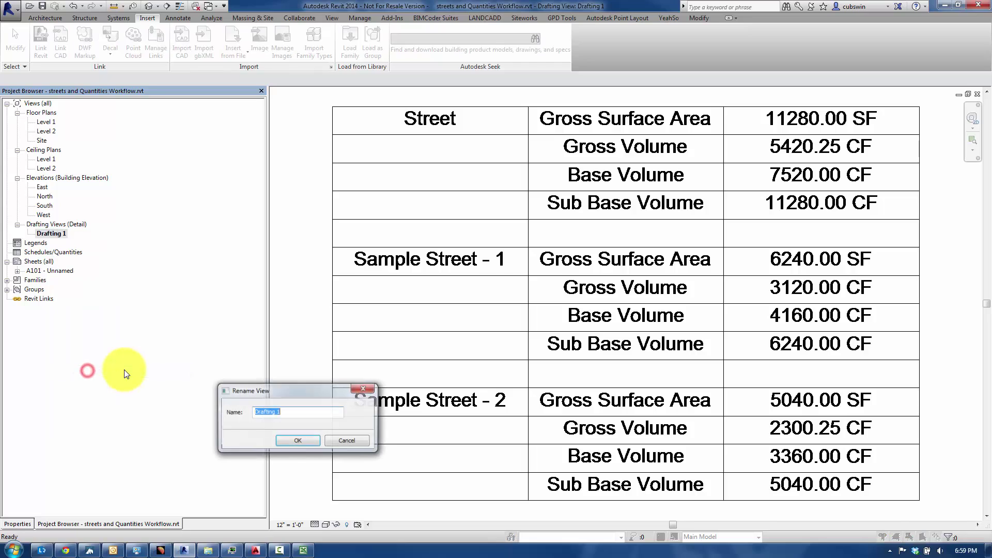
{"action": "type", "text": "Street Schedule"}
{"action": "key", "text": "Return"}
- Place the Street Schedule drafting view on sheet A101, between the site plan and the title block
{"action": "left_click_drag", "start_coordinate": [63, 236], "coordinate": [58, 271]}
{"action": "left_click", "coordinate": [745, 232]}
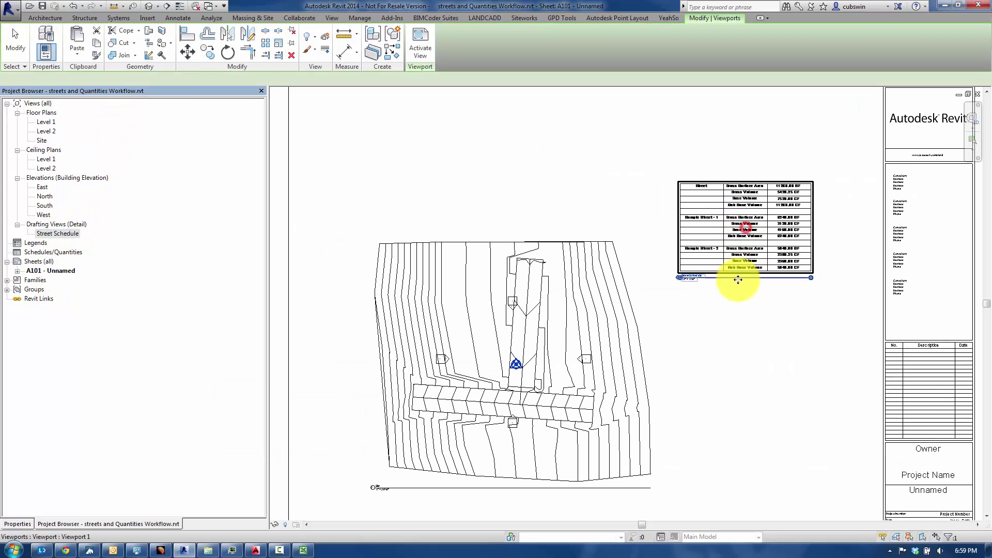
- Change the viewport type of the placed Street Schedule view on sheet A101 to no title
{"action": "left_click", "coordinate": [755, 251]}
{"action": "left_click", "coordinate": [754, 269]}
{"action": "left_click", "coordinate": [22, 525]}
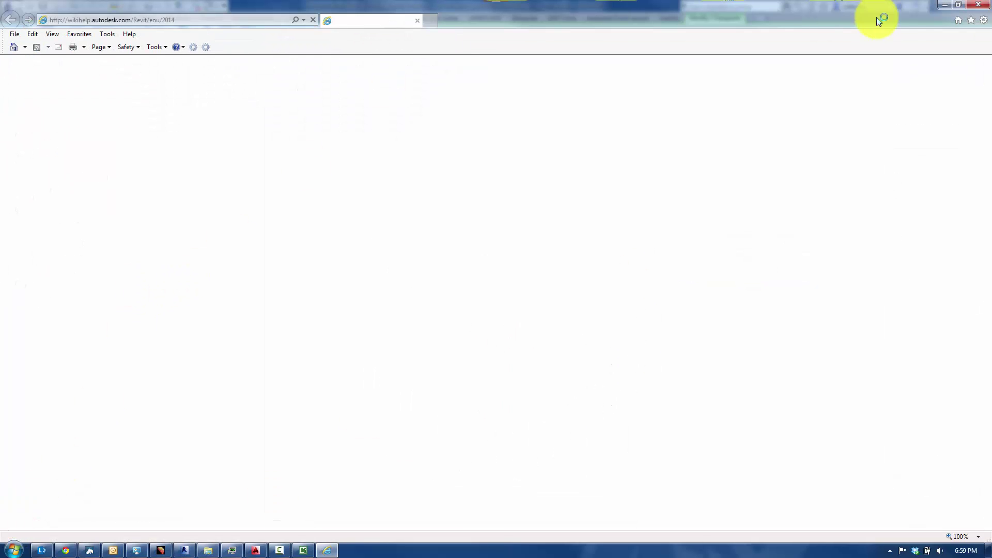
{"action": "left_click", "coordinate": [978, 5]}
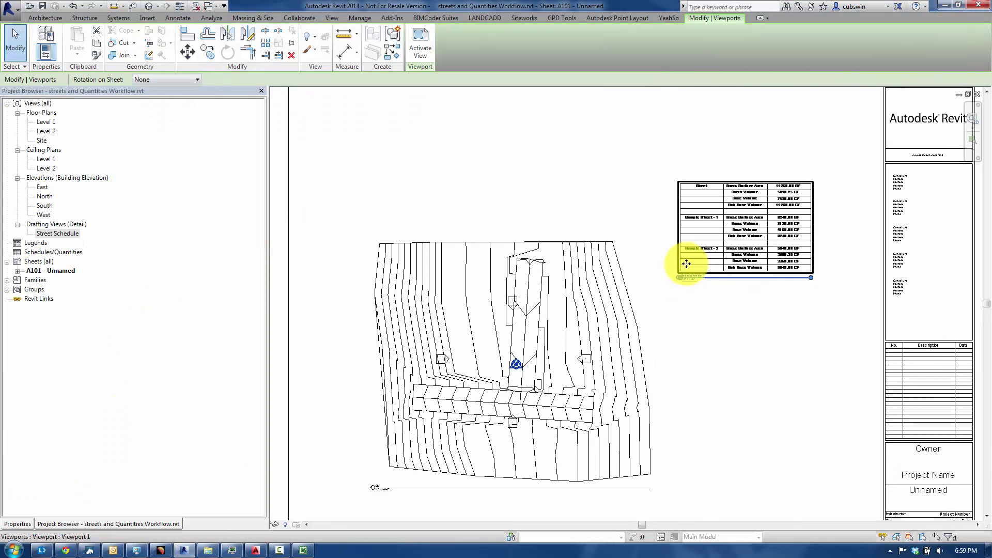
{"action": "left_click", "coordinate": [23, 523]}
{"action": "left_click", "coordinate": [155, 124]}
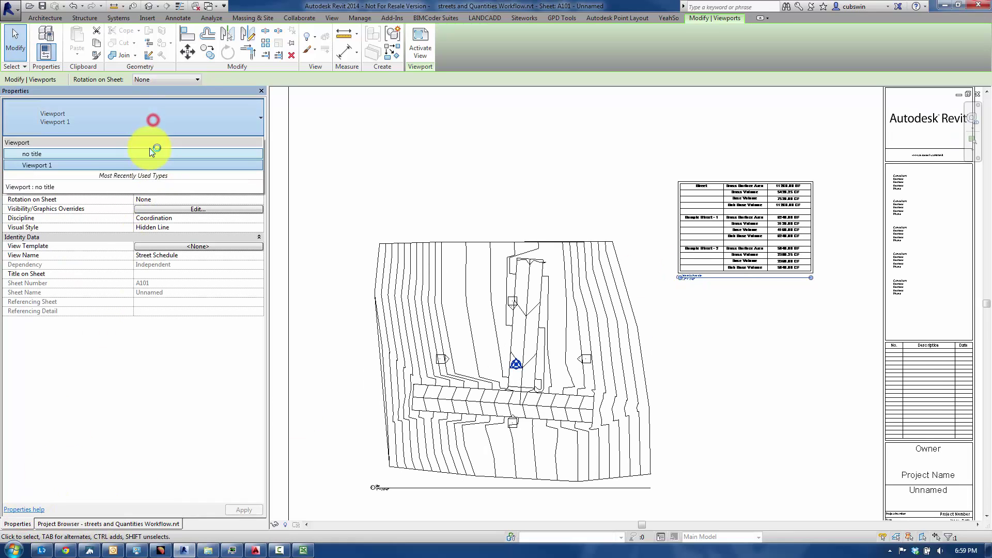
{"action": "left_click", "coordinate": [147, 150]}
{"action": "left_click", "coordinate": [779, 343]}
{"action": "scroll", "coordinate": [776, 215], "scroll_direction": "up", "scroll_amount": 5}
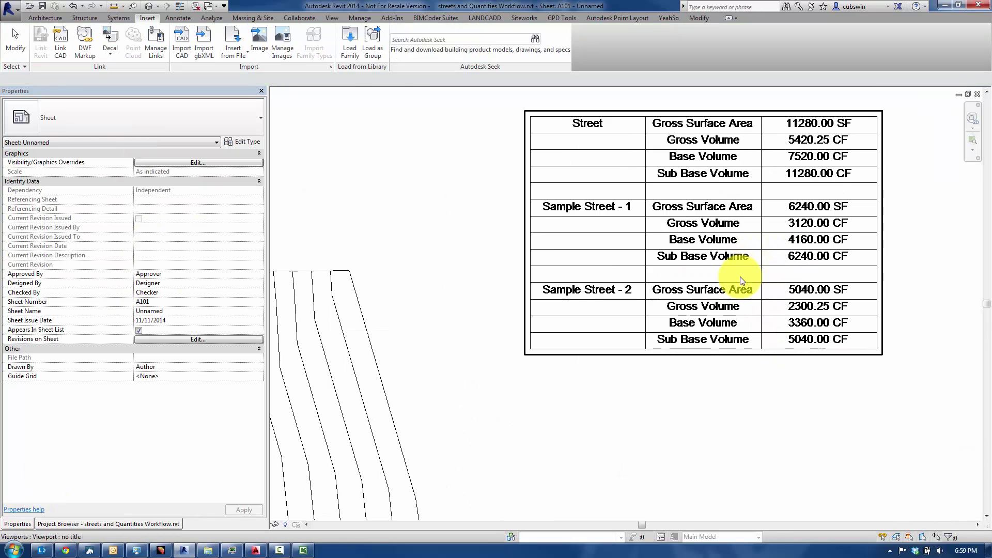
- Activate the site plan view on the sheet for editing
{"action": "scroll", "coordinate": [640, 150], "scroll_direction": "down", "scroll_amount": 3}
{"action": "scroll", "coordinate": [664, 414], "scroll_direction": "down", "scroll_amount": 2}
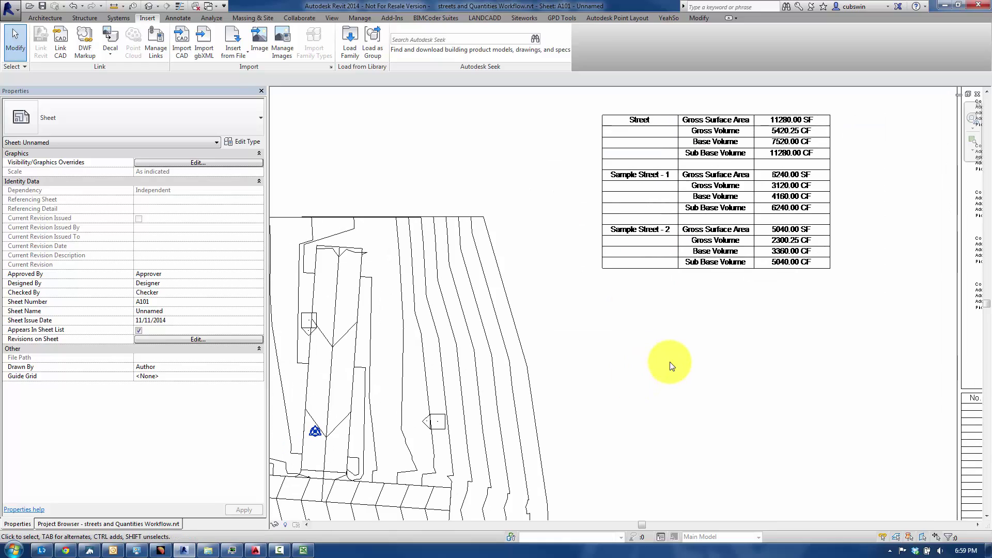
{"action": "middle_click_drag", "start_coordinate": [680, 353], "coordinate": [685, 339]}
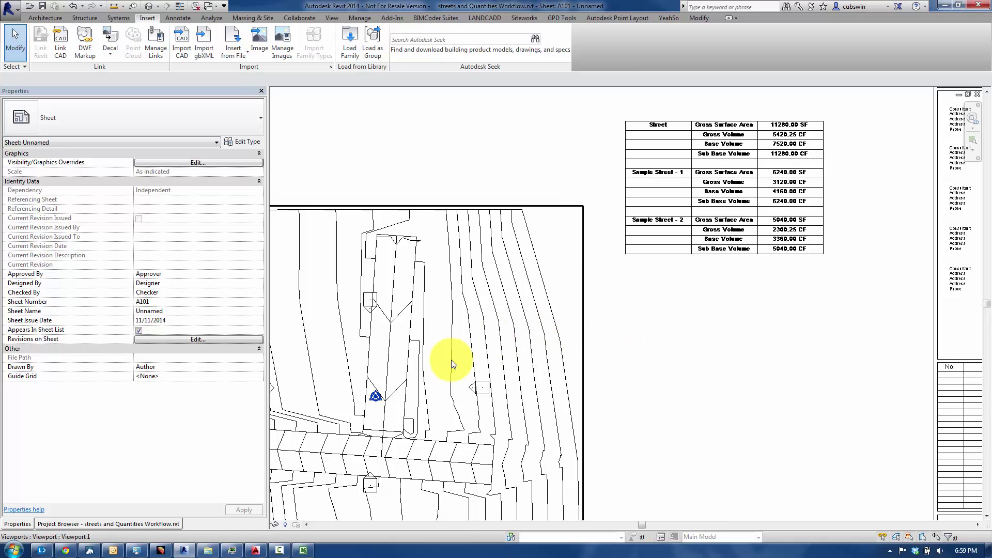
{"action": "middle_click_drag", "start_coordinate": [380, 360], "coordinate": [492, 327]}
{"action": "right_click", "coordinate": [511, 314]}
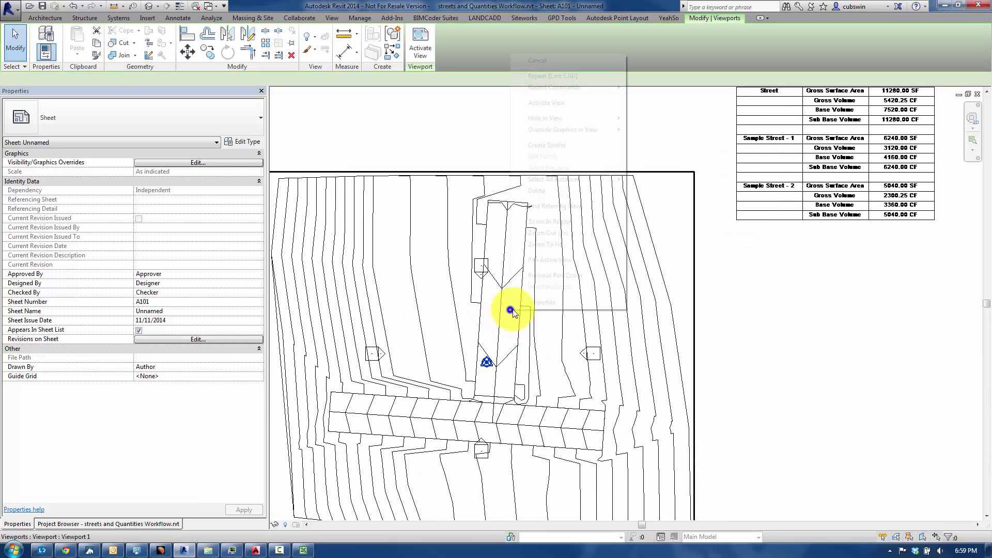
{"action": "left_click", "coordinate": [569, 101]}
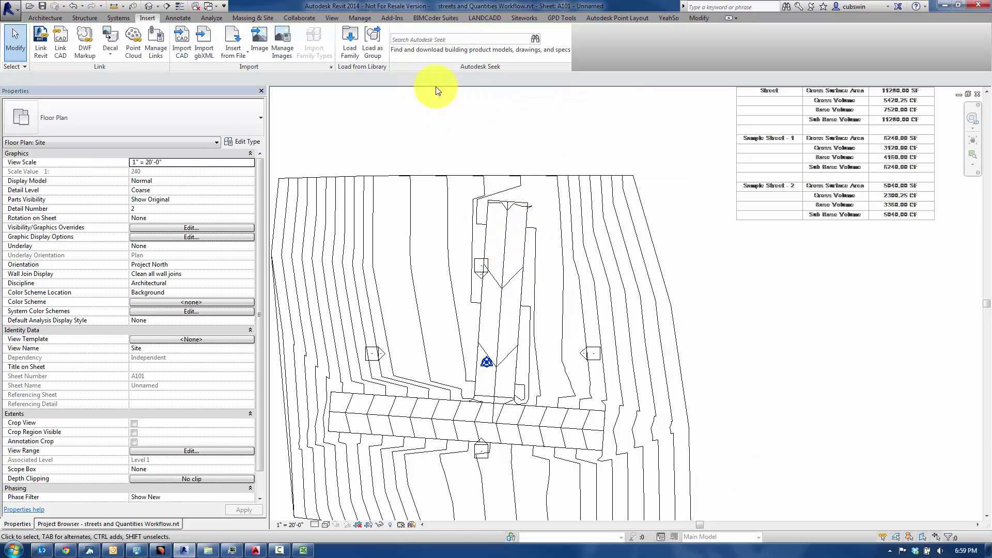
- Change Sample Street - 2, the upper street in the site plan, to a street type with curbs and create its intersections
{"action": "left_click", "coordinate": [524, 18]}
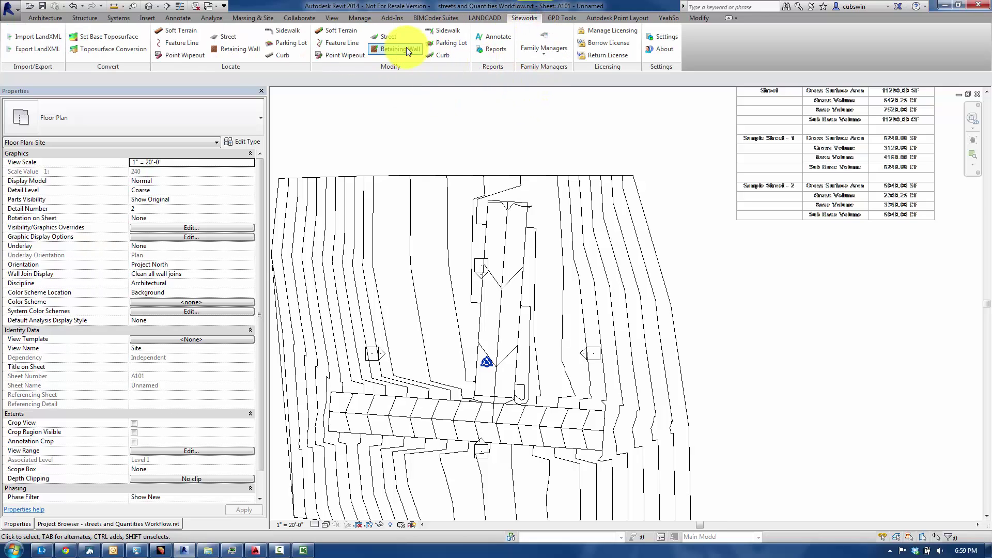
{"action": "left_click", "coordinate": [389, 35]}
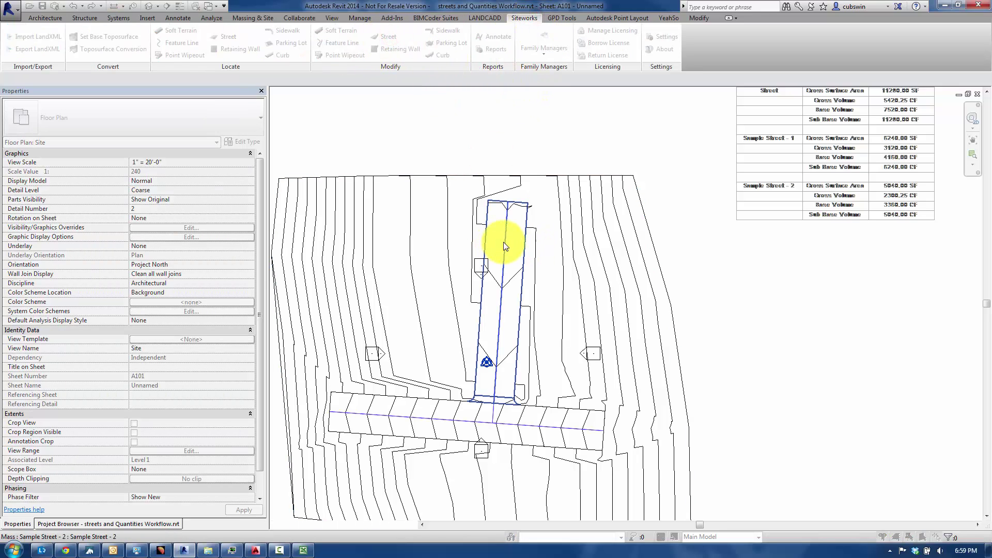
{"action": "left_click", "coordinate": [503, 242]}
{"action": "left_click", "coordinate": [130, 94]}
{"action": "left_click", "coordinate": [153, 82]}
{"action": "left_click", "coordinate": [144, 92]}
{"action": "left_click", "coordinate": [144, 94]}
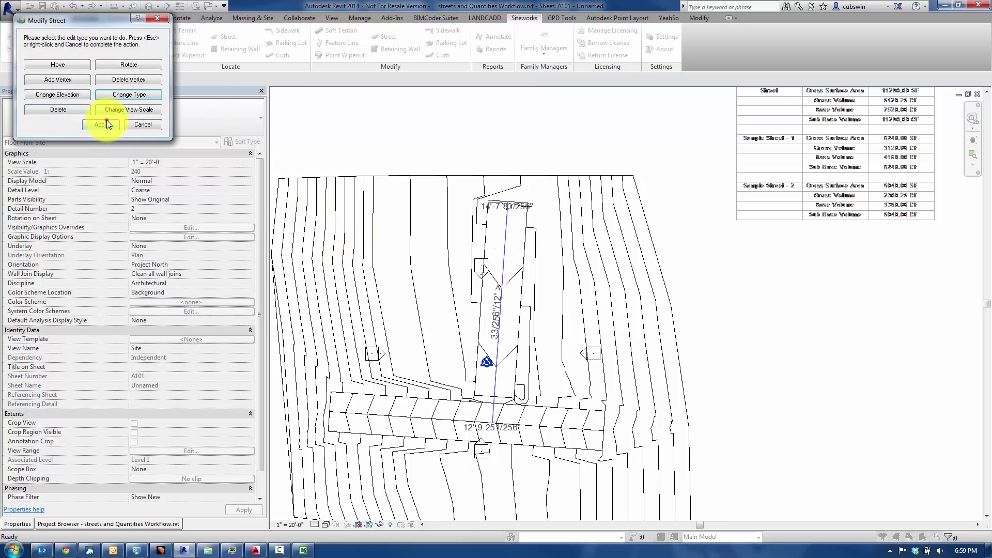
{"action": "left_click", "coordinate": [106, 120]}
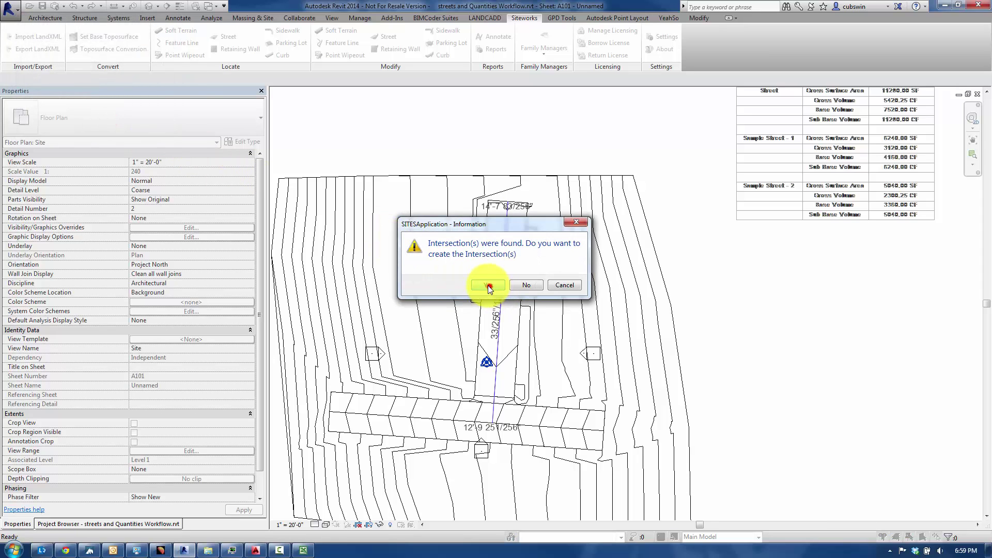
{"action": "left_click", "coordinate": [489, 288]}
{"action": "left_click", "coordinate": [131, 81]}
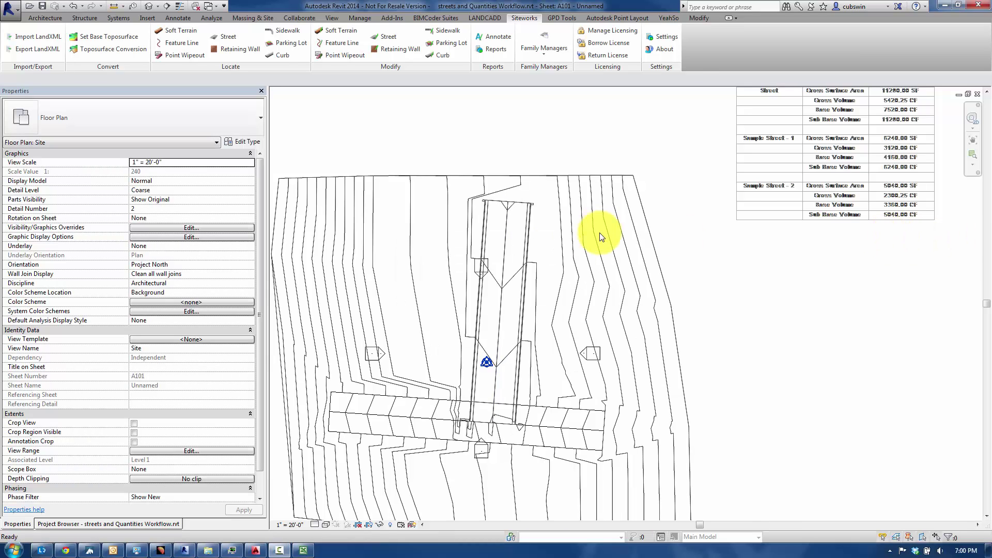
- Open the Siteworks component reports and expand Street to list the individual sample streets
{"action": "scroll", "coordinate": [597, 251], "scroll_direction": "down", "scroll_amount": 2}
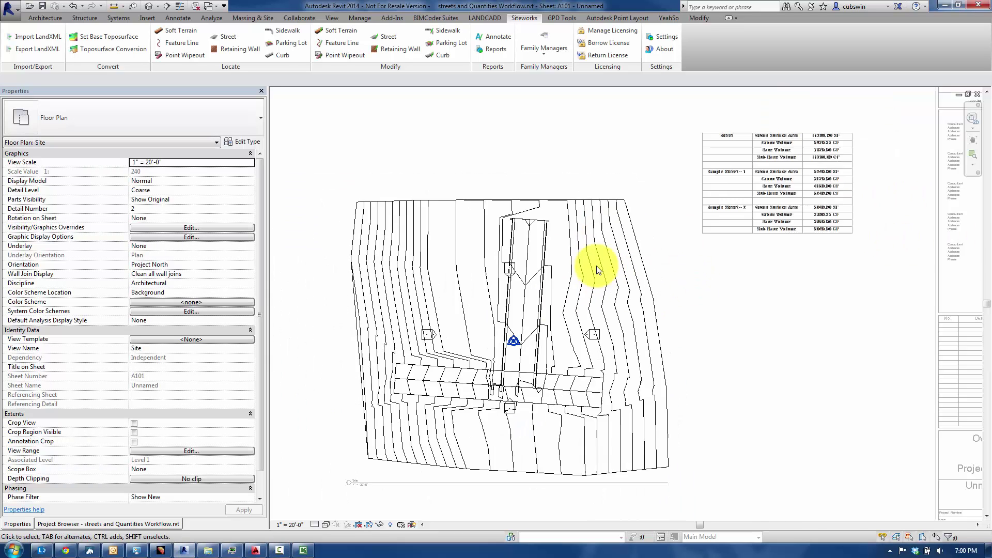
{"action": "scroll", "coordinate": [599, 217], "scroll_direction": "up", "scroll_amount": 3}
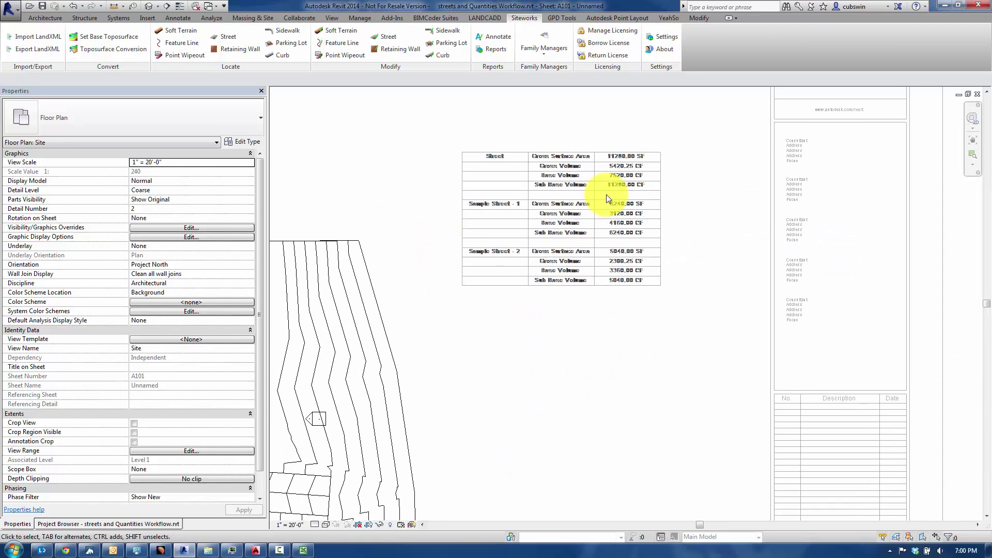
{"action": "scroll", "coordinate": [603, 192], "scroll_direction": "up", "scroll_amount": 2}
{"action": "scroll", "coordinate": [491, 213], "scroll_direction": "up", "scroll_amount": 2}
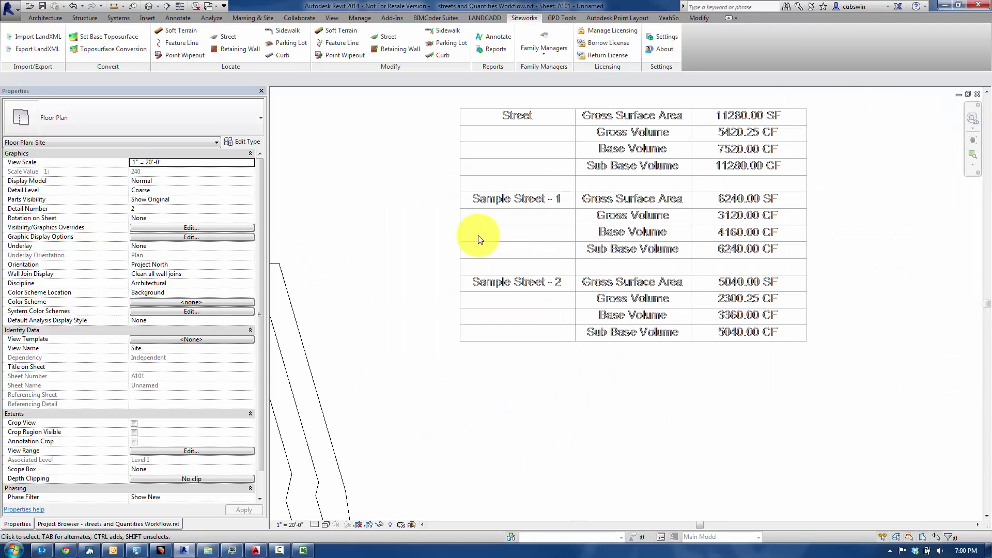
{"action": "left_click", "coordinate": [489, 48]}
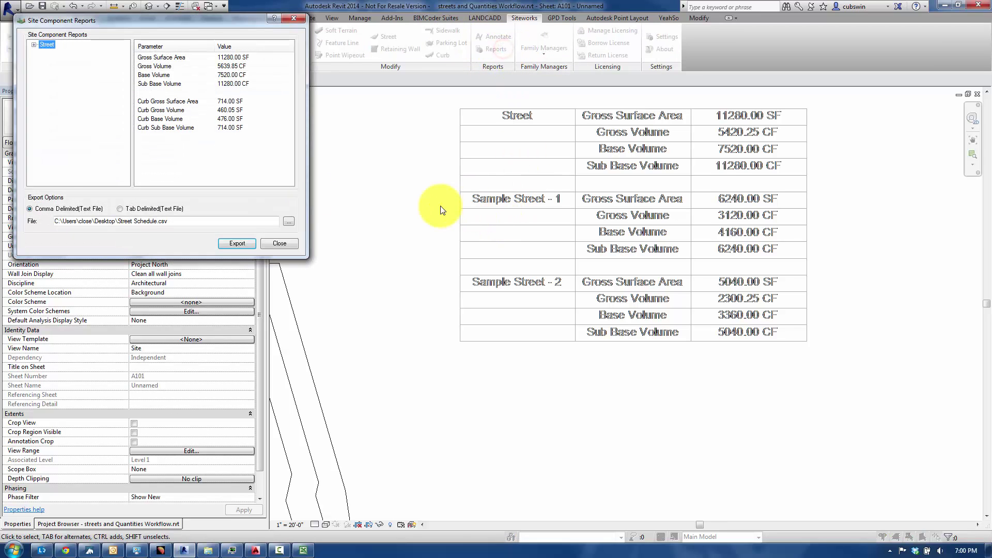
{"action": "left_click", "coordinate": [34, 44]}
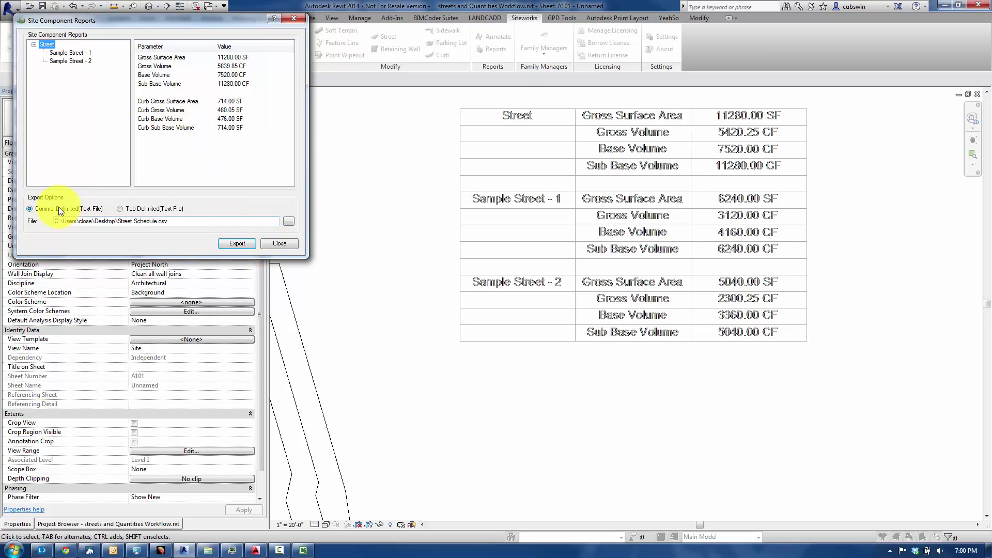
- Export the comma-delimited street report to Street Schedule.csv on the Desktop, overwriting the existing file
{"action": "left_click", "coordinate": [289, 225]}
{"action": "left_click", "coordinate": [252, 186]}
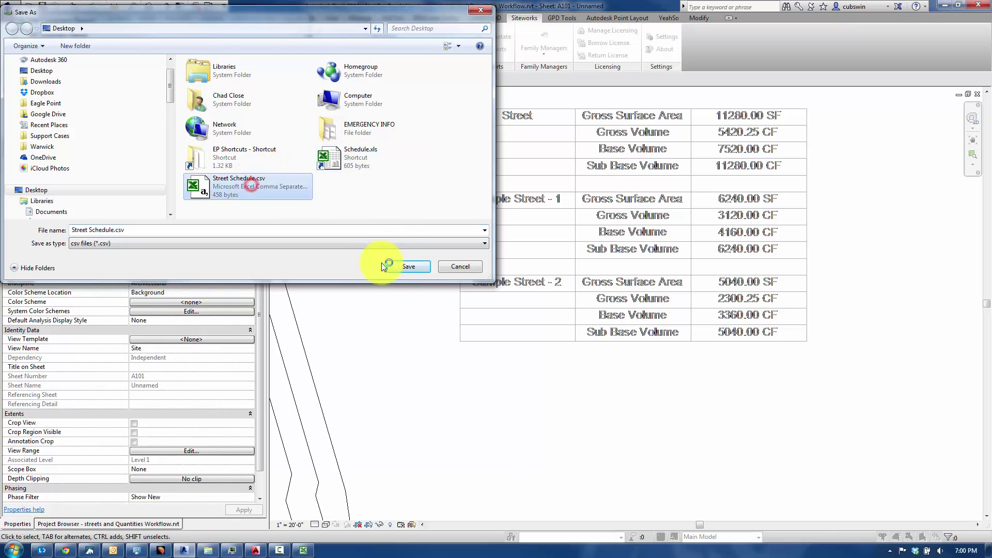
{"action": "left_click", "coordinate": [390, 266]}
{"action": "left_click", "coordinate": [527, 278]}
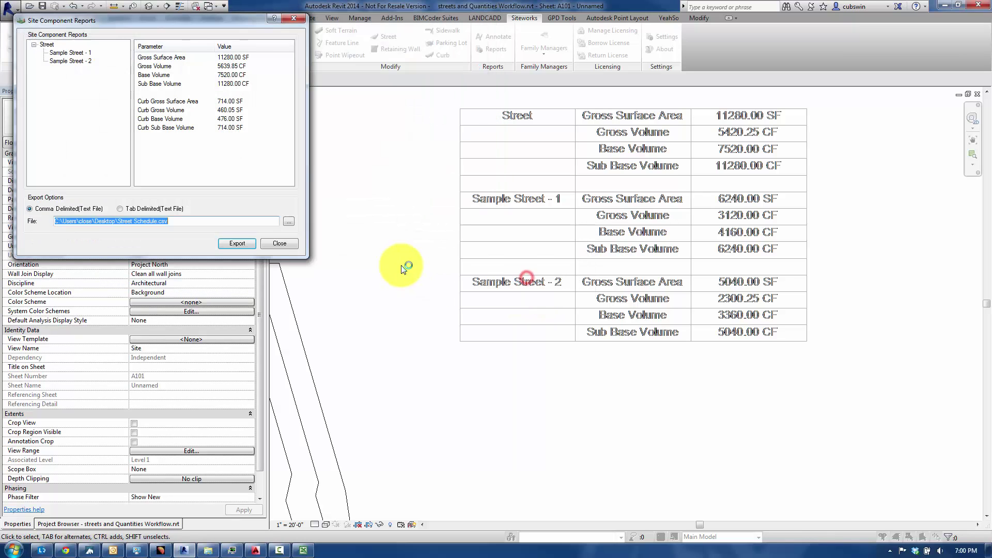
{"action": "left_click", "coordinate": [241, 243]}
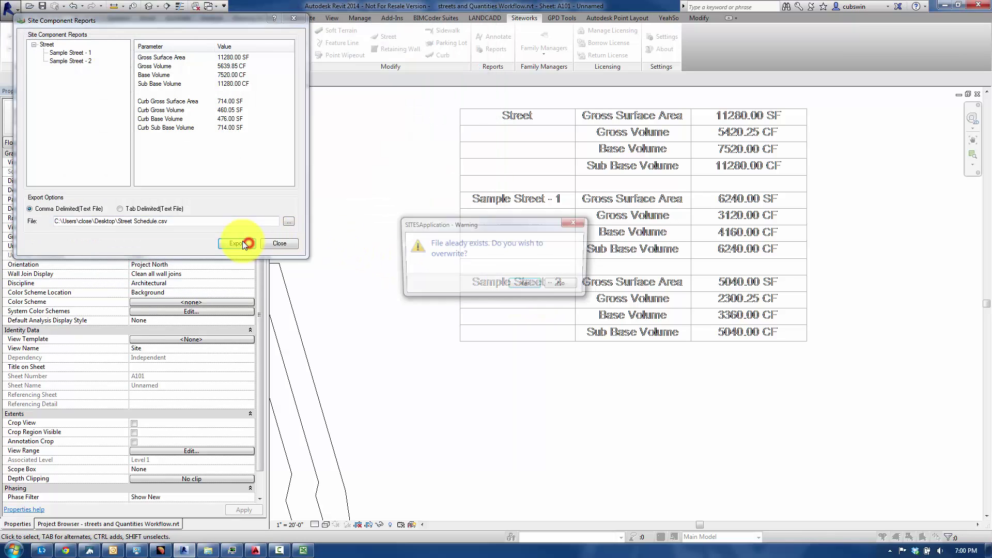
{"action": "left_click", "coordinate": [523, 284]}
- Review the exported Street Schedule.csv in Excel, and close the file and the report
{"action": "left_click", "coordinate": [568, 280]}
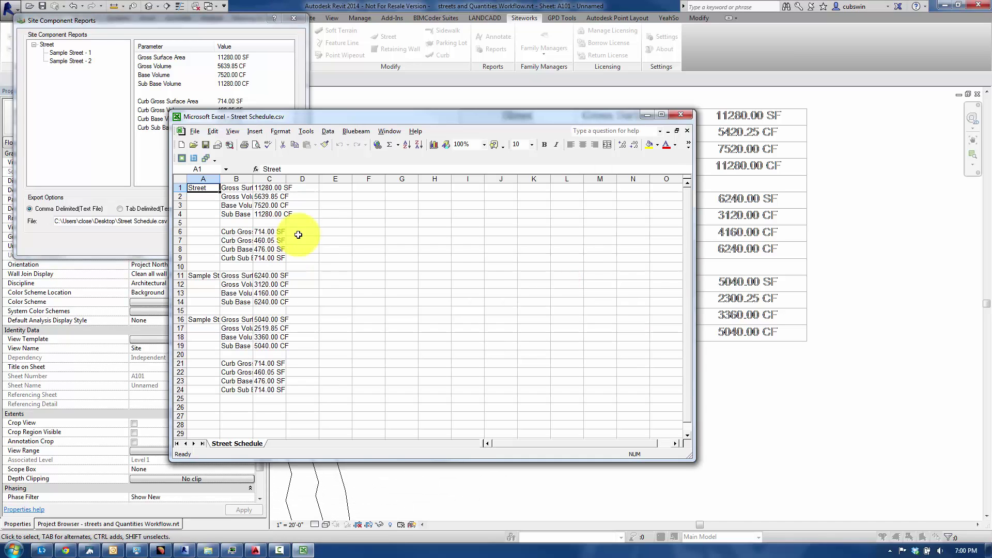
{"action": "left_click", "coordinate": [687, 131]}
{"action": "left_click", "coordinate": [647, 115]}
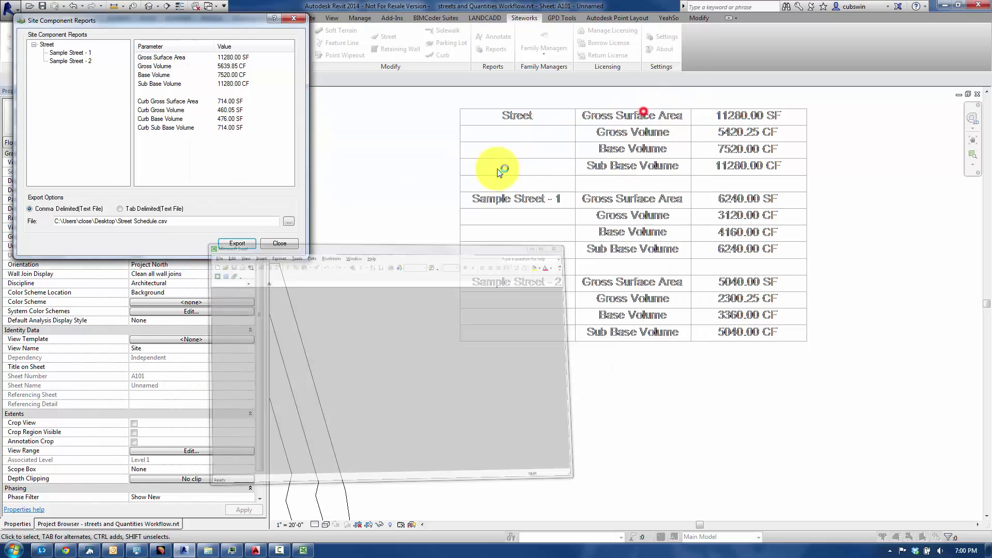
{"action": "left_click", "coordinate": [284, 240]}
- Reload the linked CAD file Street Schedule.dwg in the Revit project
{"action": "scroll", "coordinate": [424, 246], "scroll_direction": "down", "scroll_amount": 2}
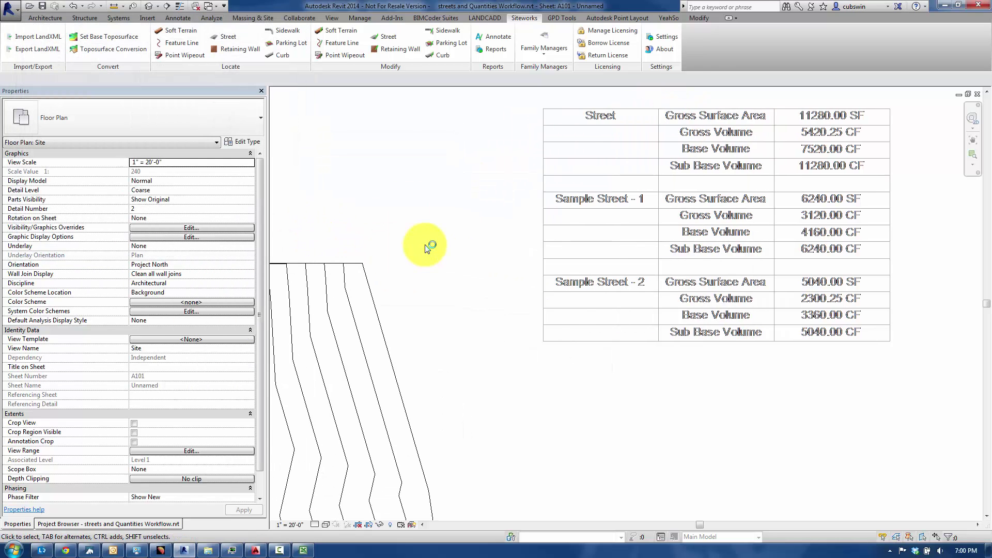
{"action": "left_click", "coordinate": [146, 18]}
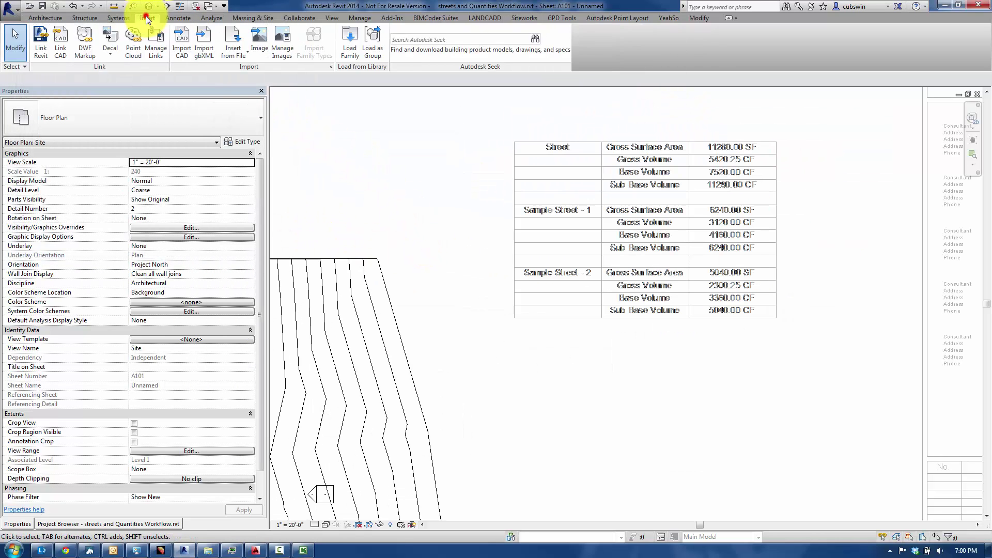
{"action": "left_click", "coordinate": [150, 54]}
{"action": "left_click", "coordinate": [278, 161]}
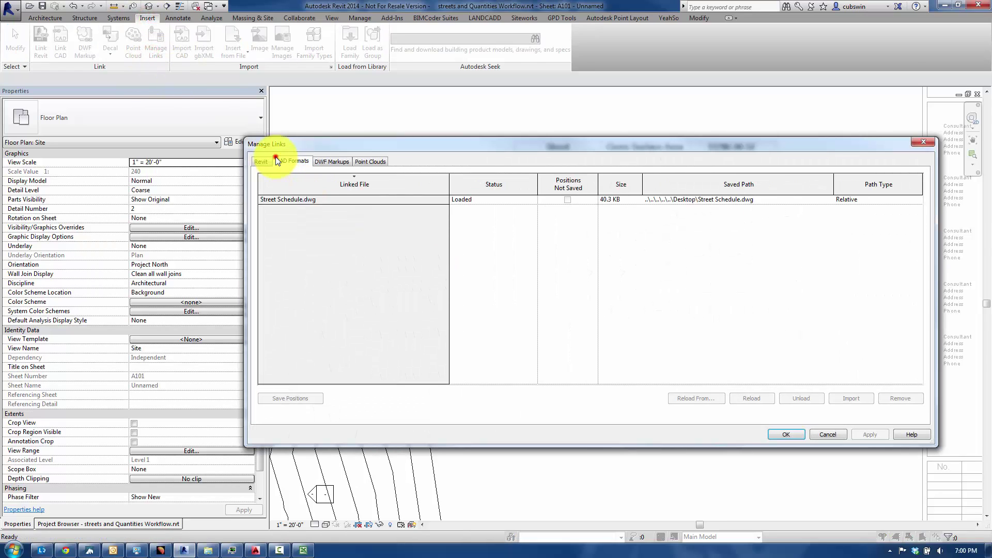
{"action": "left_click", "coordinate": [310, 198]}
{"action": "left_click_drag", "start_coordinate": [597, 144], "coordinate": [132, 87]}
{"action": "left_click", "coordinate": [294, 342]}
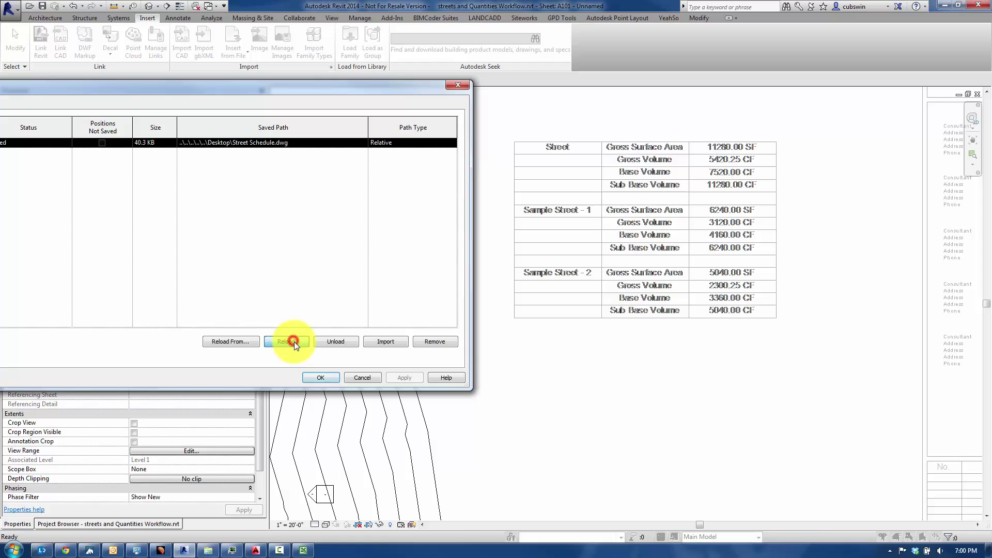
{"action": "left_click", "coordinate": [324, 377]}
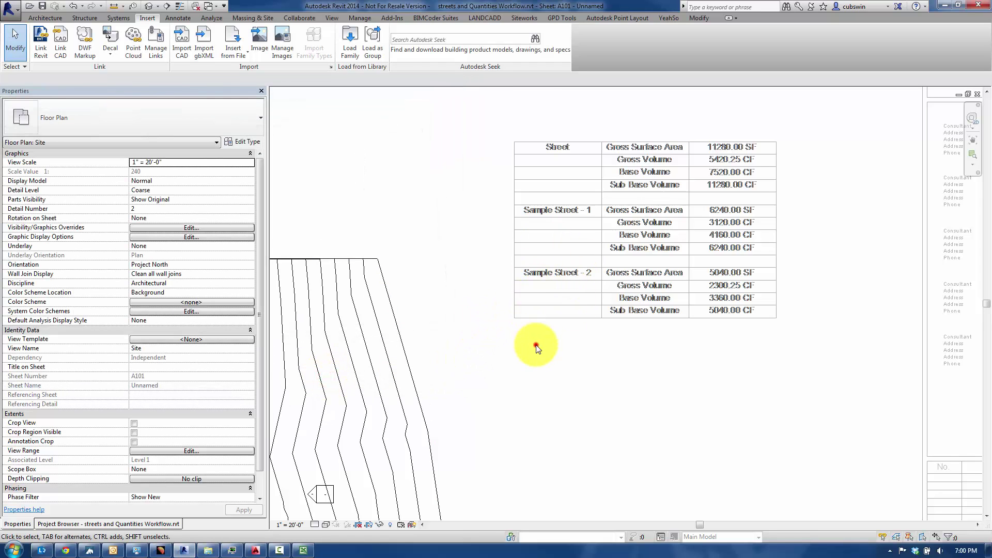
{"action": "left_click", "coordinate": [536, 345]}
- Switch to AutoCAD, open Street Schedule.dwg from the Desktop, and update its tables from the Street Schedule data link
{"action": "left_click", "coordinate": [255, 550]}
{"action": "left_click", "coordinate": [14, 7]}
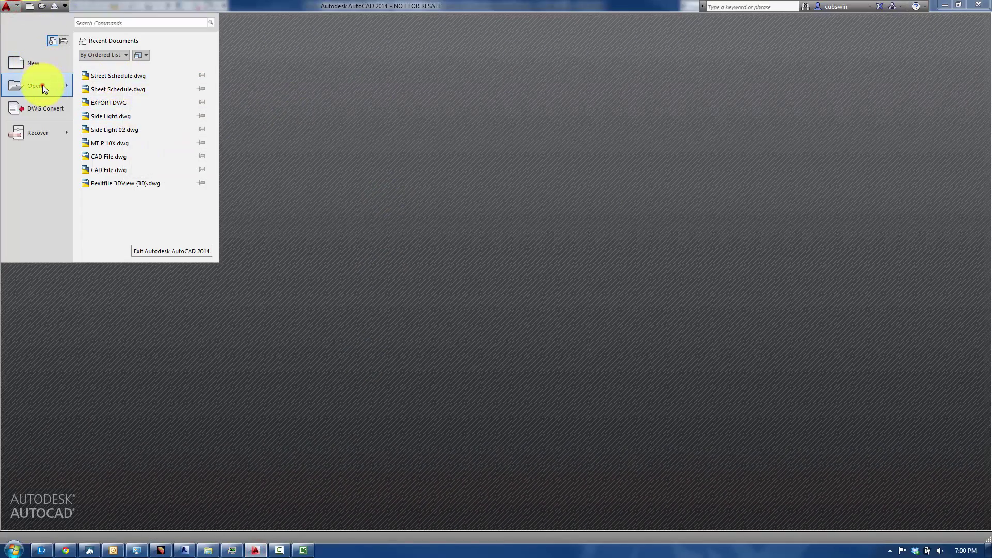
{"action": "mouse_move", "coordinate": [57, 87]}
{"action": "left_click", "coordinate": [131, 100]}
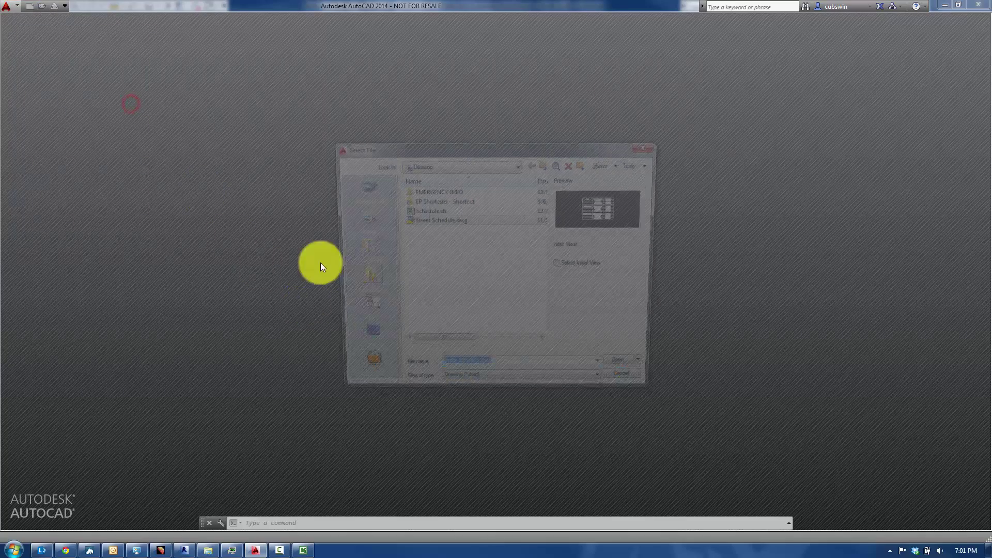
{"action": "left_click", "coordinate": [639, 372]}
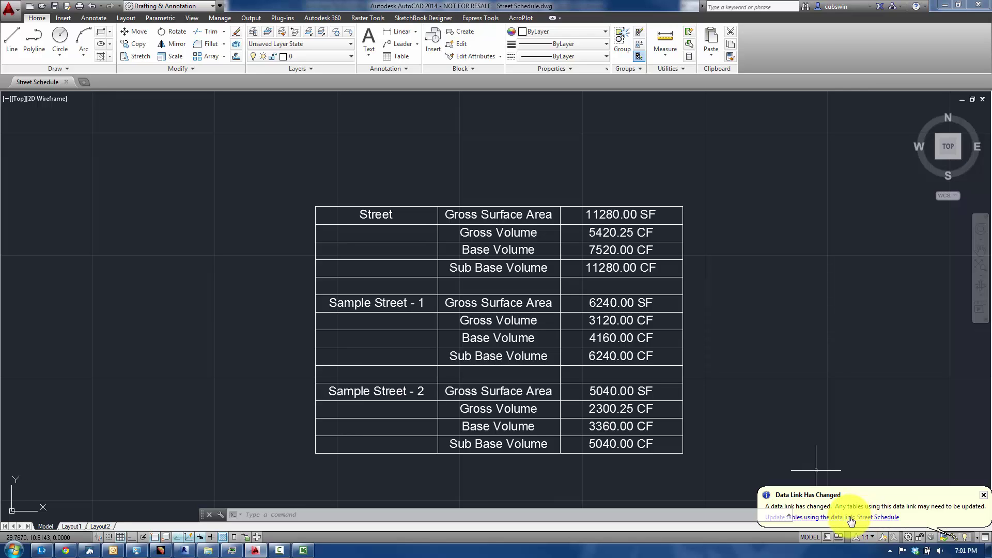
{"action": "left_click", "coordinate": [850, 518]}
- Stretch the street table wider to the right so that each curb quantity label fits on one line
{"action": "scroll", "coordinate": [723, 336], "scroll_direction": "down", "scroll_amount": 5}
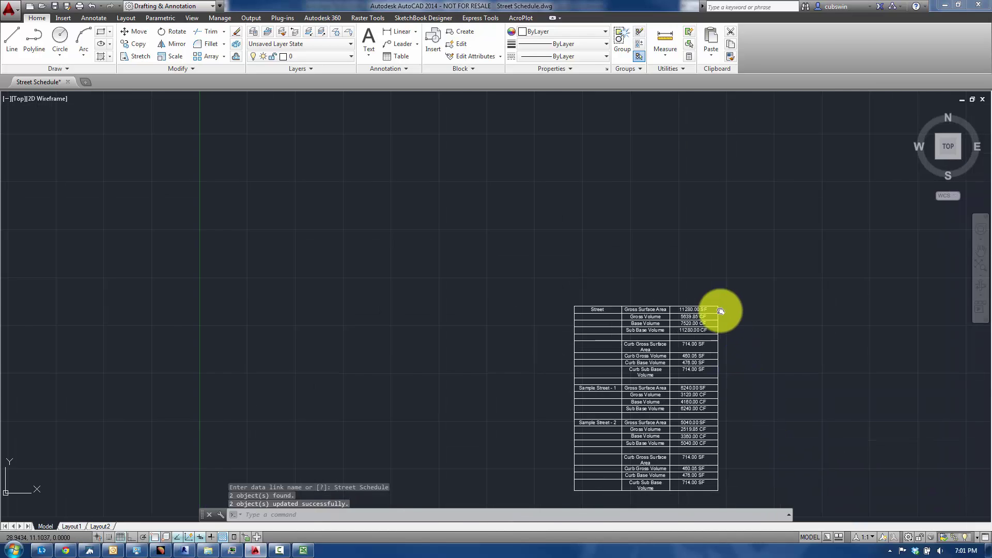
{"action": "scroll", "coordinate": [668, 301], "scroll_direction": "up", "scroll_amount": 3}
{"action": "left_click", "coordinate": [664, 217]}
{"action": "left_click", "coordinate": [666, 212]}
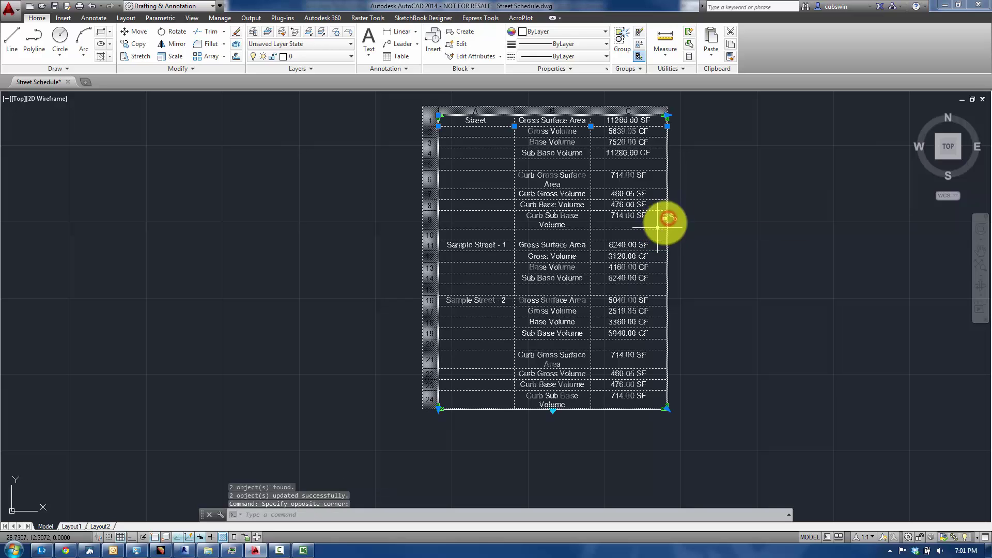
{"action": "left_click", "coordinate": [668, 114]}
{"action": "left_click", "coordinate": [717, 207]}
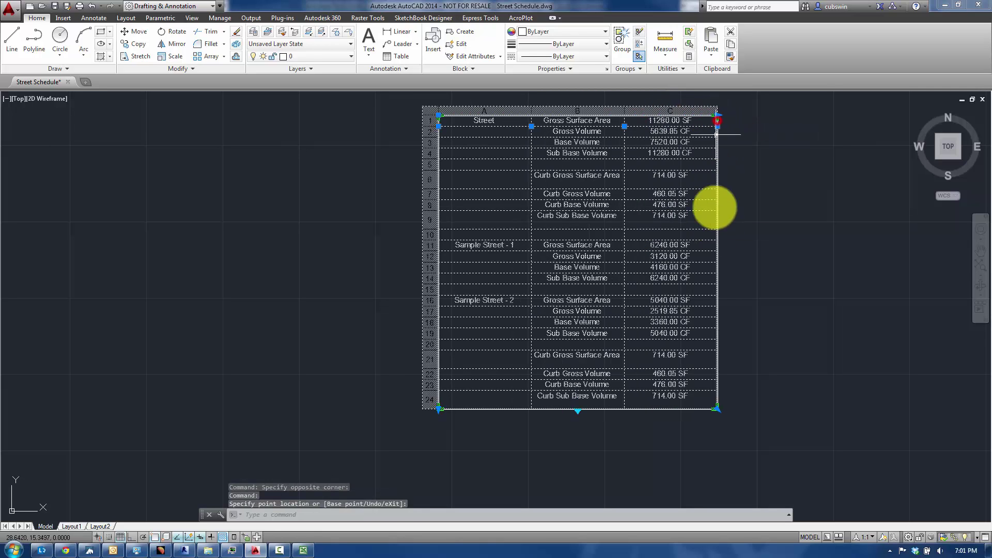
{"action": "key", "text": "Escape"}
{"action": "key", "text": "Escape"}
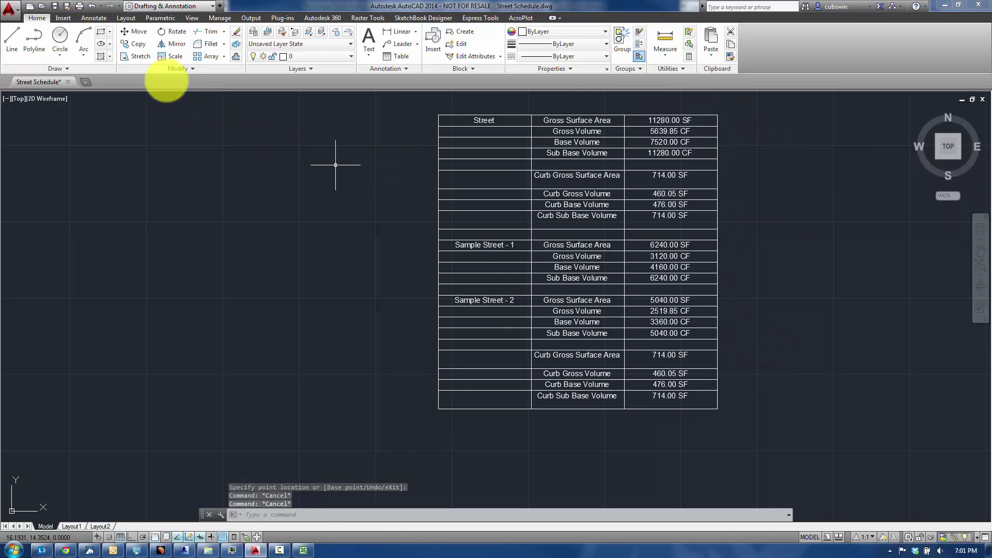
- Save Street Schedule.dwg in AutoCAD, and reload its CAD link in the Revit project
{"action": "left_click", "coordinate": [55, 7]}
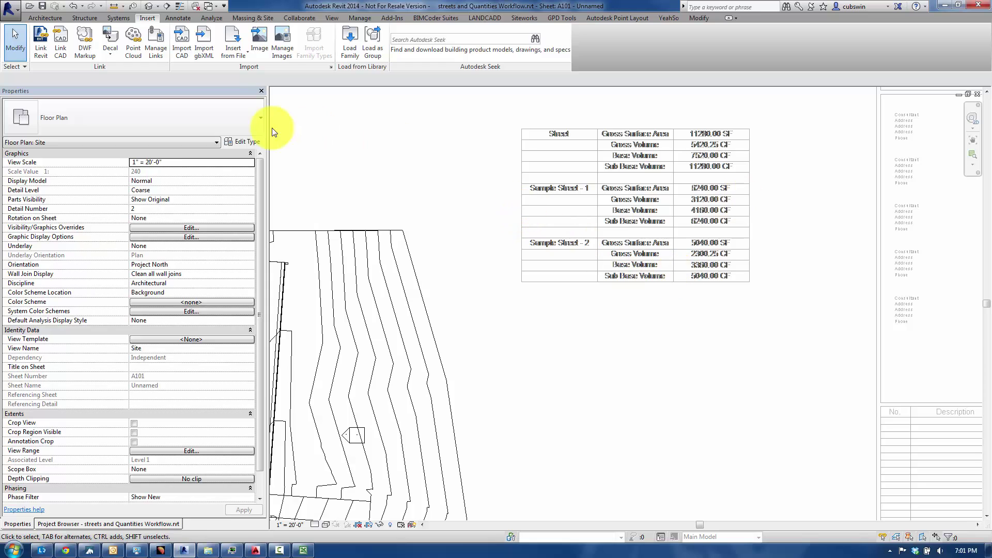
{"action": "left_click", "coordinate": [149, 49]}
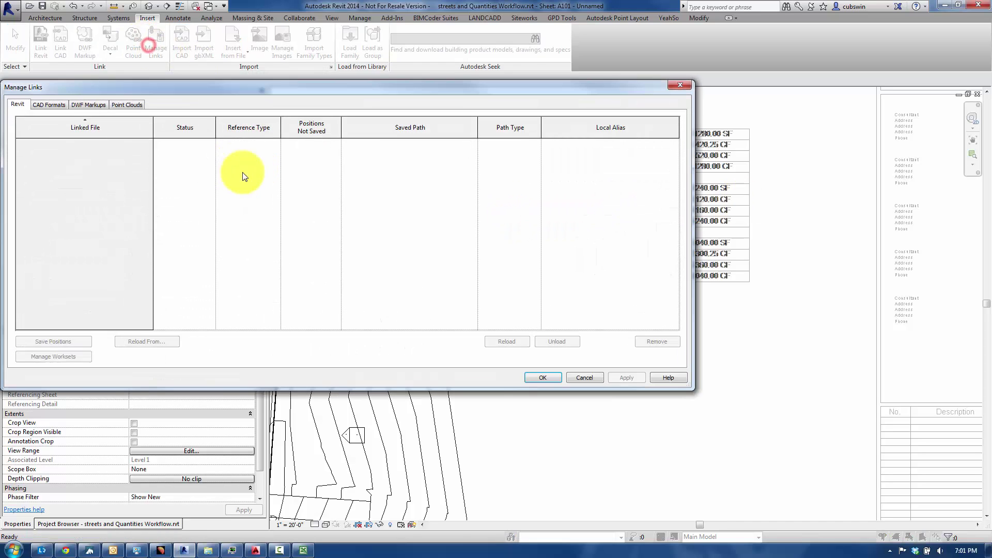
{"action": "left_click", "coordinate": [50, 106]}
{"action": "left_click", "coordinate": [68, 144]}
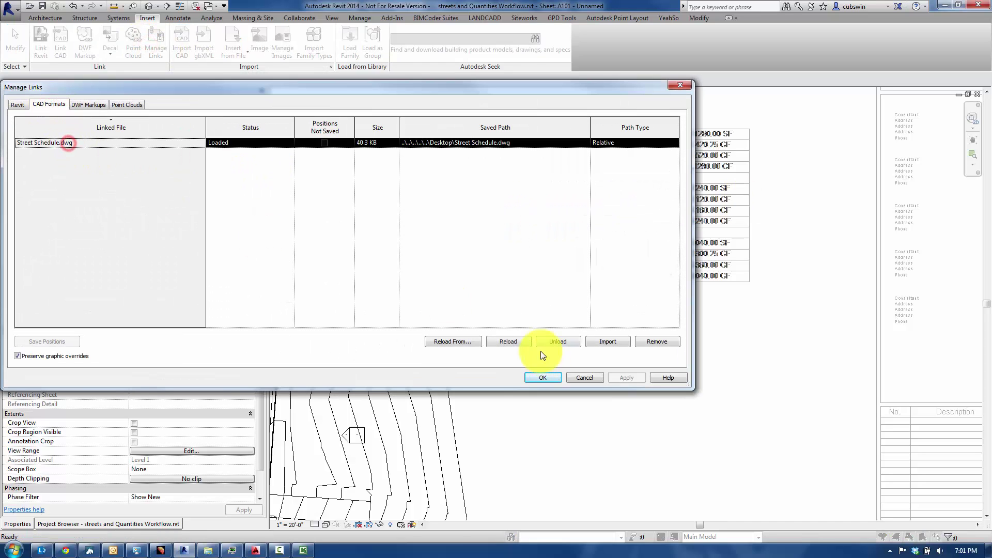
{"action": "left_click", "coordinate": [545, 378]}
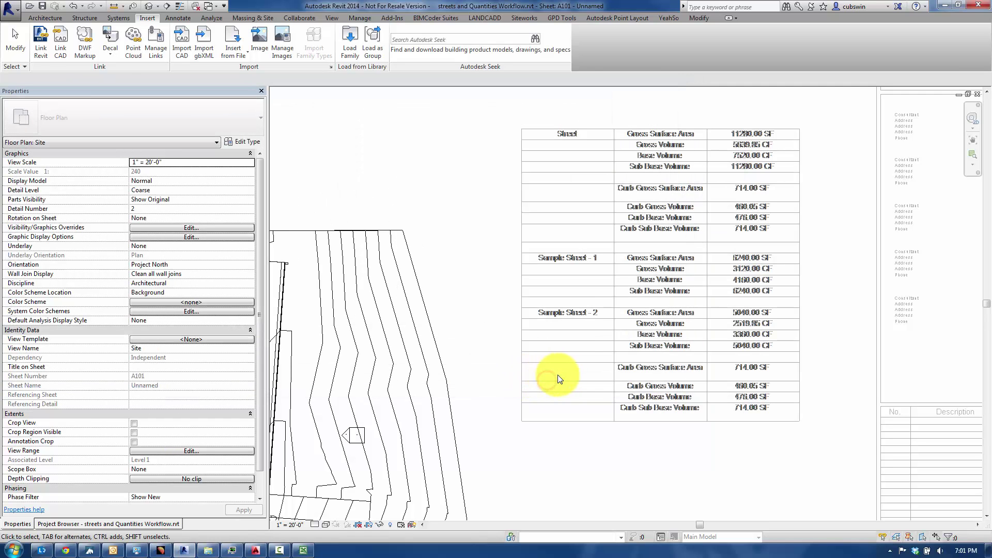
- Examine the updated street quantities table on sheet A101, including the curb rows and its placement beside the site plan
{"action": "scroll", "coordinate": [604, 437], "scroll_direction": "down", "scroll_amount": 3}
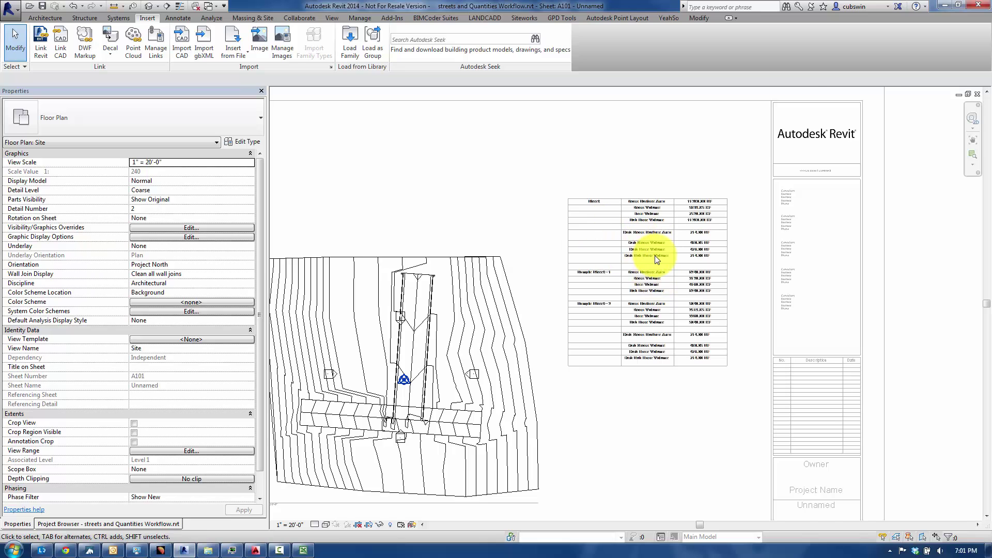
{"action": "scroll", "coordinate": [649, 276], "scroll_direction": "up", "scroll_amount": 4}
{"action": "scroll", "coordinate": [645, 279], "scroll_direction": "up", "scroll_amount": 1}
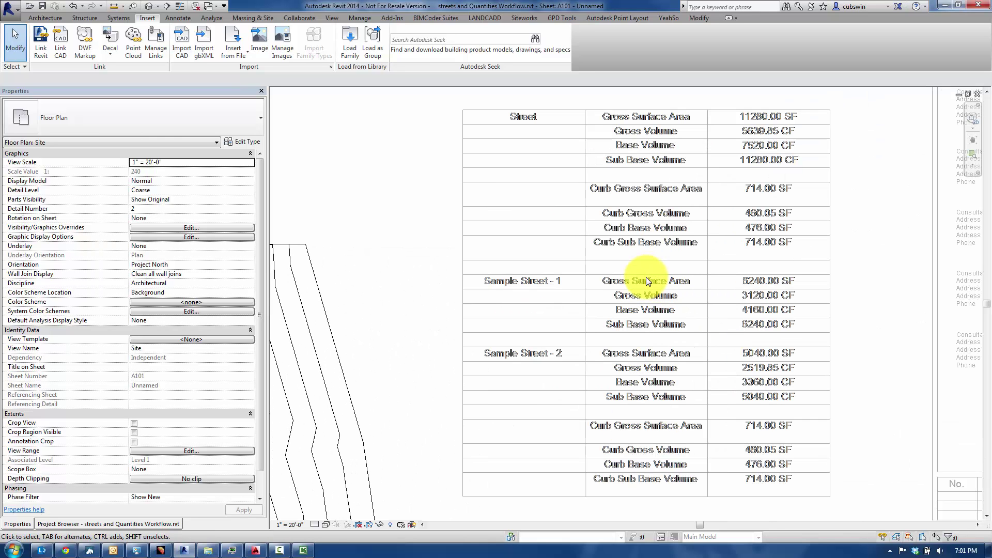
{"action": "scroll", "coordinate": [646, 277], "scroll_direction": "down", "scroll_amount": 2}
{"action": "scroll", "coordinate": [626, 356], "scroll_direction": "up", "scroll_amount": 1}
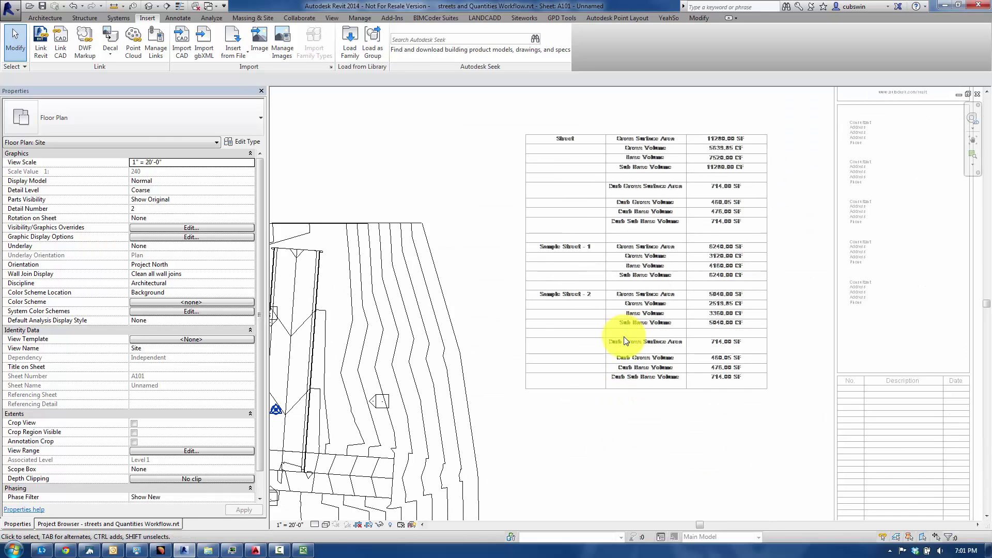
{"action": "scroll", "coordinate": [622, 337], "scroll_direction": "down", "scroll_amount": 2}
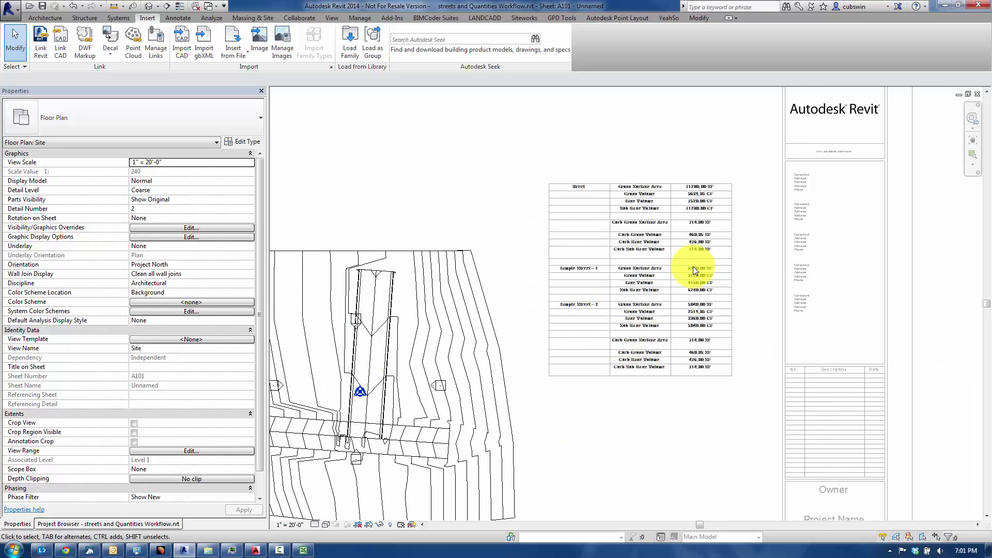
{"action": "scroll", "coordinate": [690, 271], "scroll_direction": "up", "scroll_amount": 1}
{"action": "scroll", "coordinate": [682, 289], "scroll_direction": "up", "scroll_amount": 1}
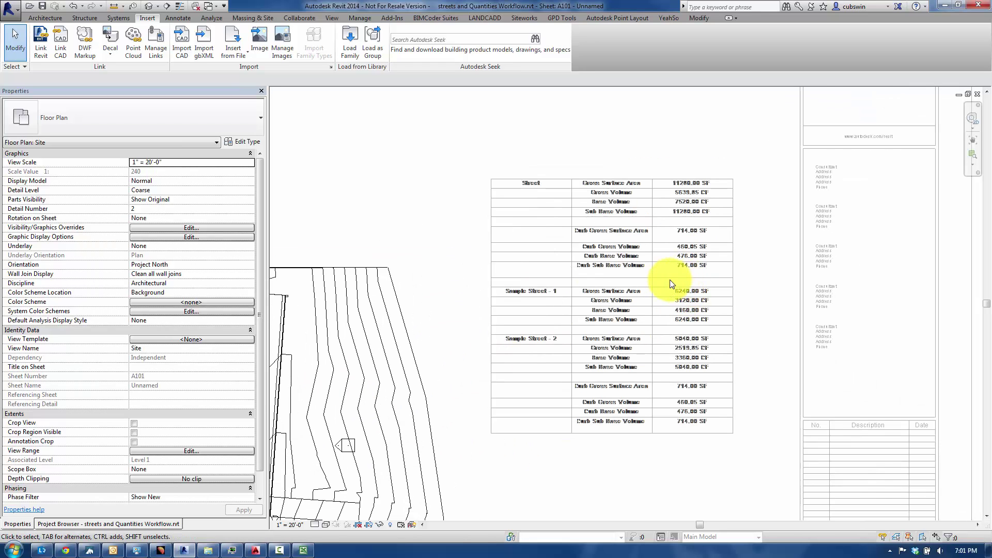